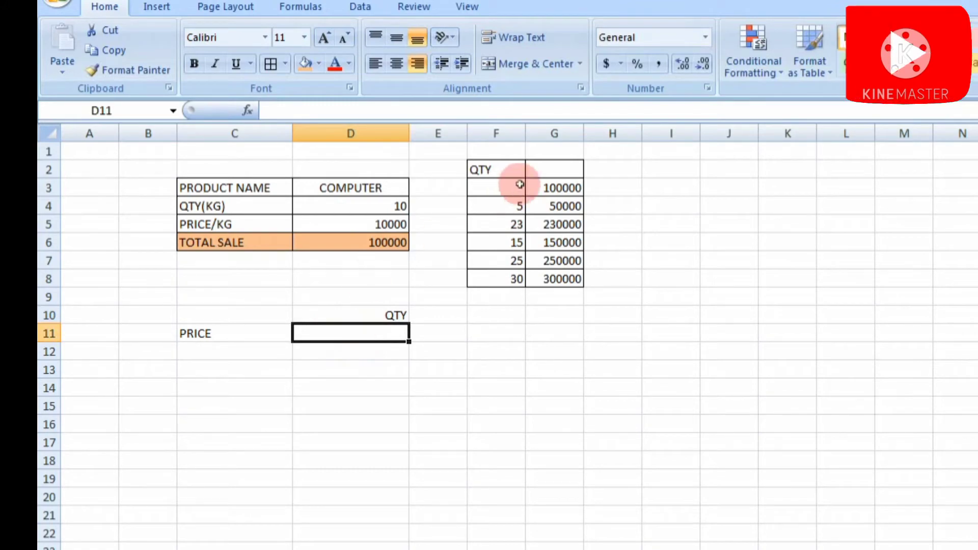
Link D11 to the total sale in D6 and enter 15000, 61000, 20000 and 35000 across E11:H11.
type("=")
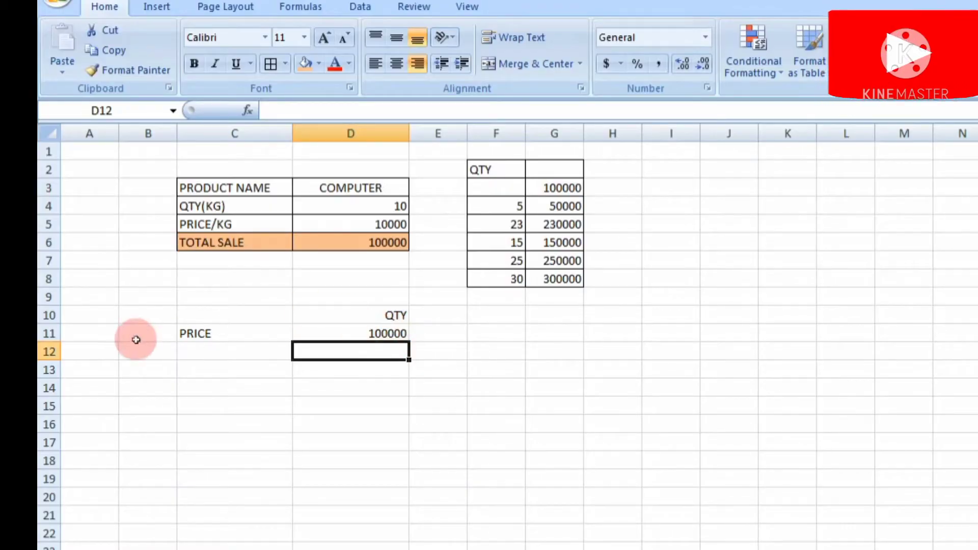
left_click(442, 333)
type("15000")
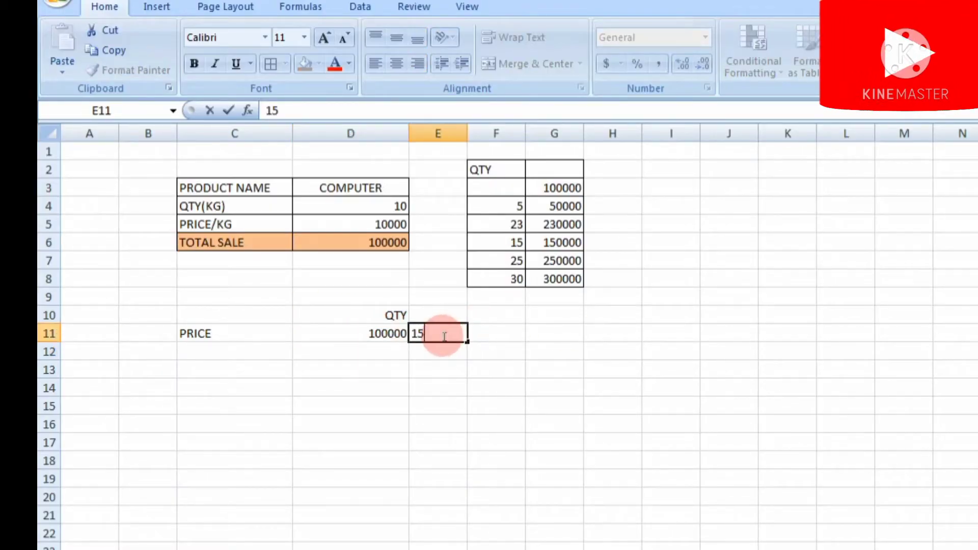
left_click(499, 336)
type("61000")
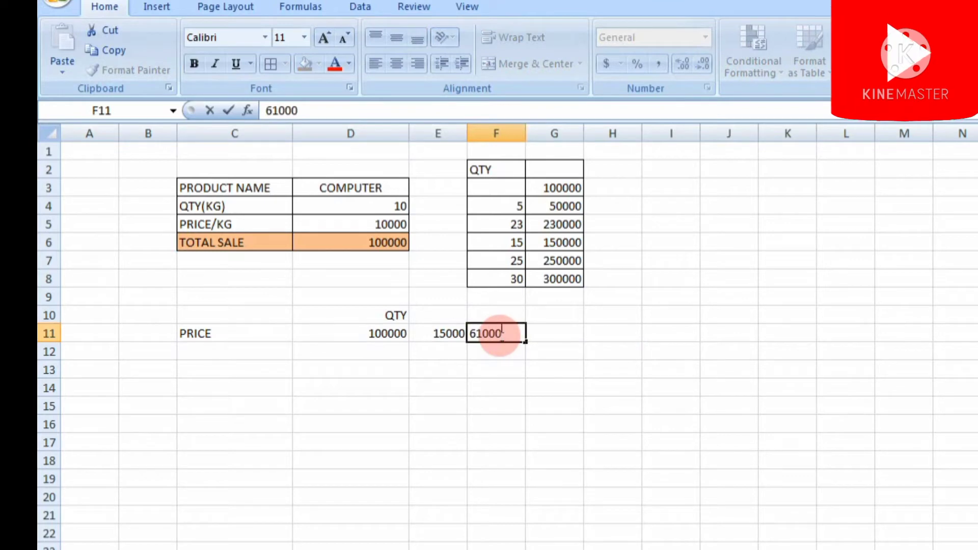
left_click(545, 330)
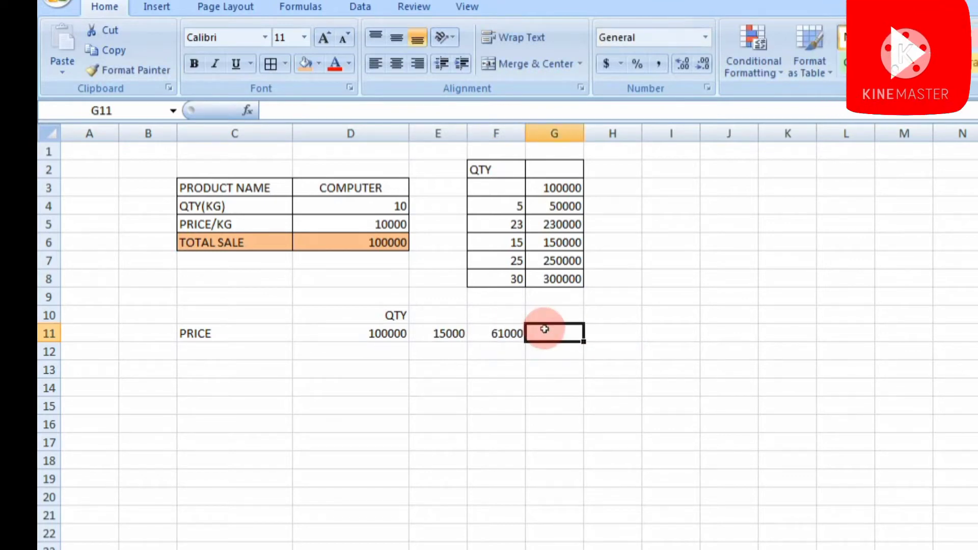
type("20000")
left_click(625, 331)
type("35000")
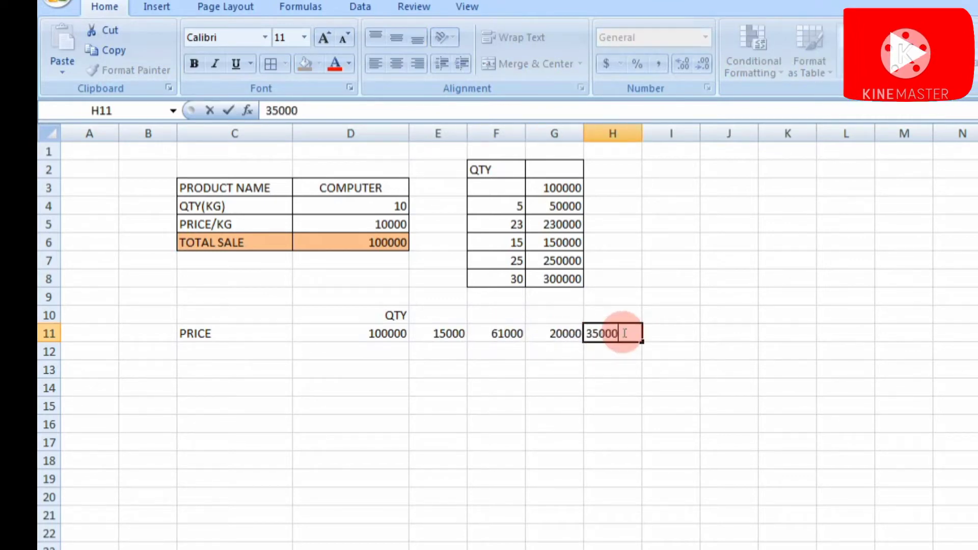
left_click(499, 354)
Enter the quantities 15, 25, 50 and 30 down cells D12:D15.
left_click(379, 351)
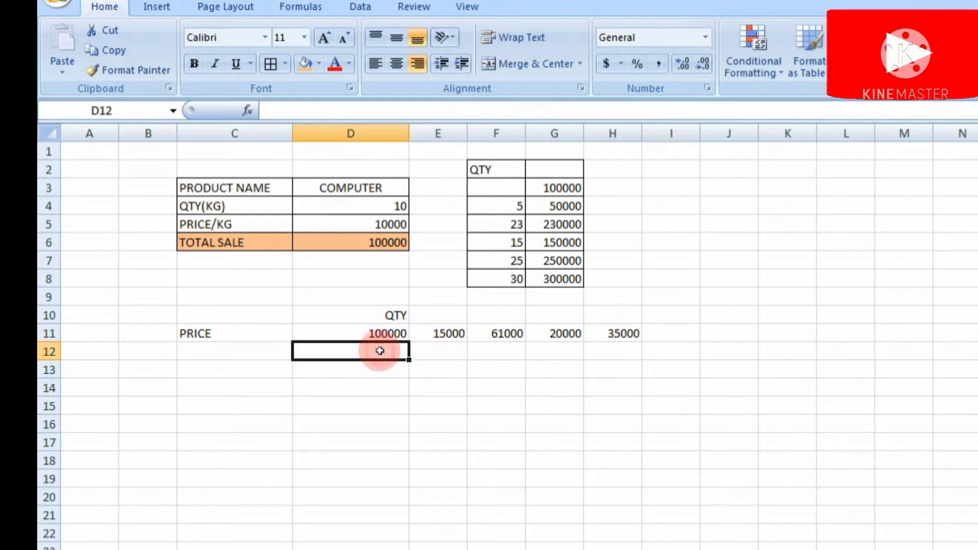
type("15")
left_click(377, 370)
type("25")
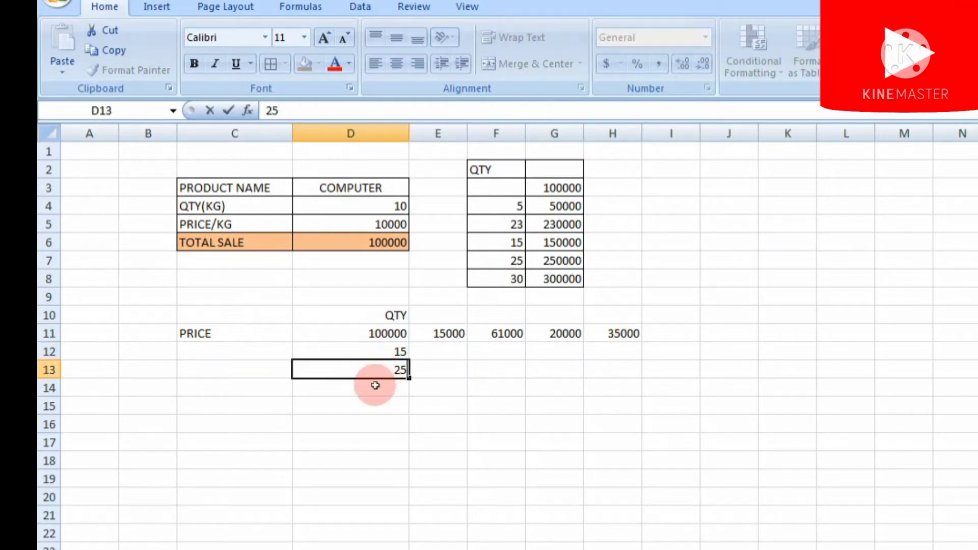
left_click(384, 386)
type("50")
left_click(385, 405)
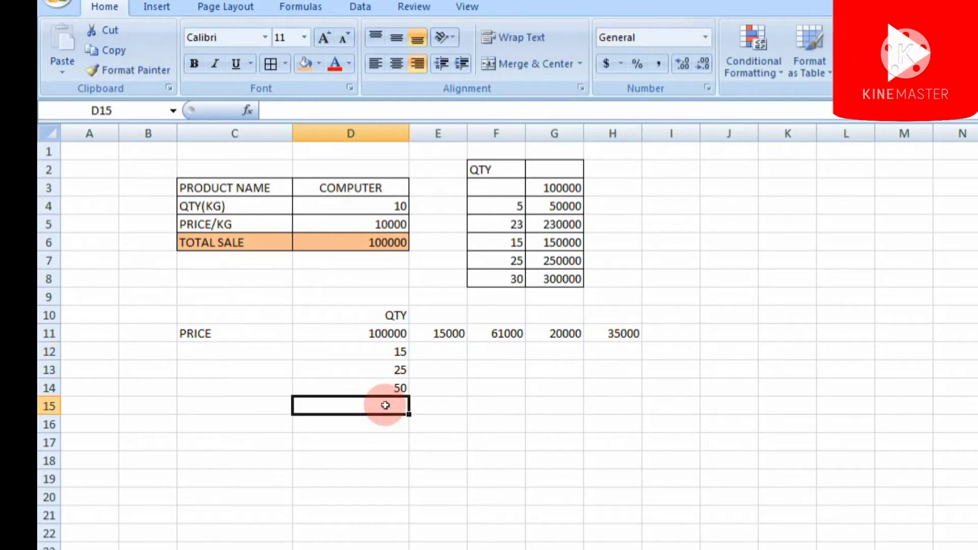
type("30")
left_click_drag(515, 474, 514, 461)
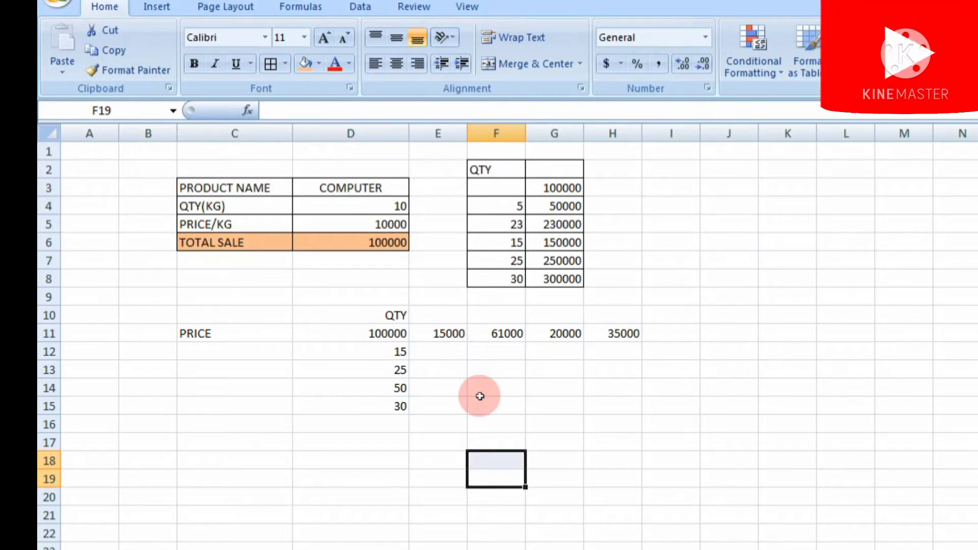
Add borders to D11:H15 and set up a What-If Data Table on it with D5 as the row input cell.
left_click_drag(384, 333, 607, 396)
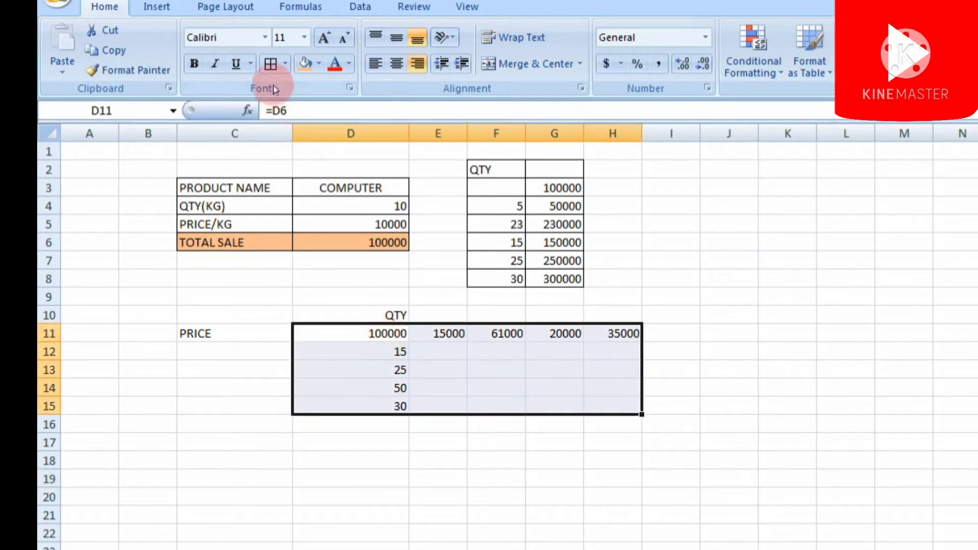
left_click(360, 7)
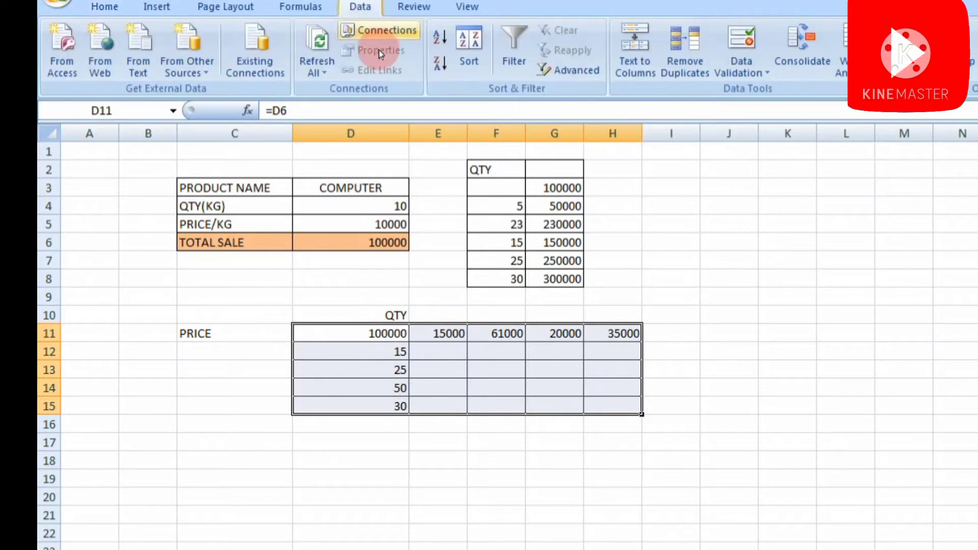
left_click(860, 62)
left_click(900, 131)
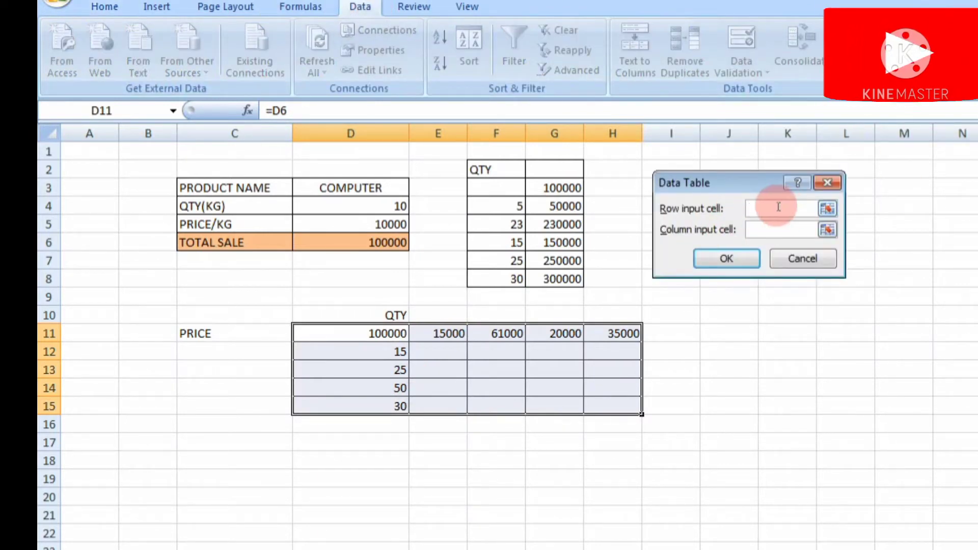
left_click(393, 226)
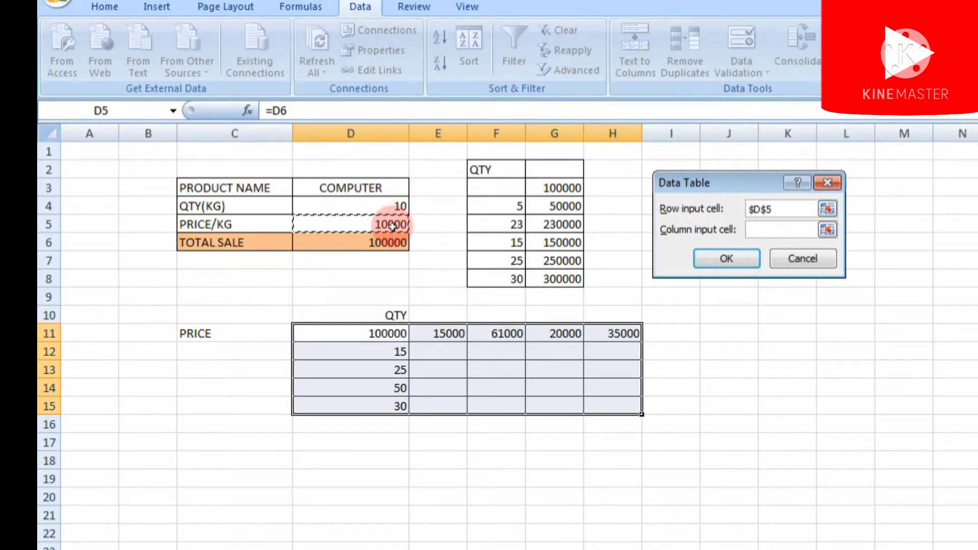
left_click(757, 228)
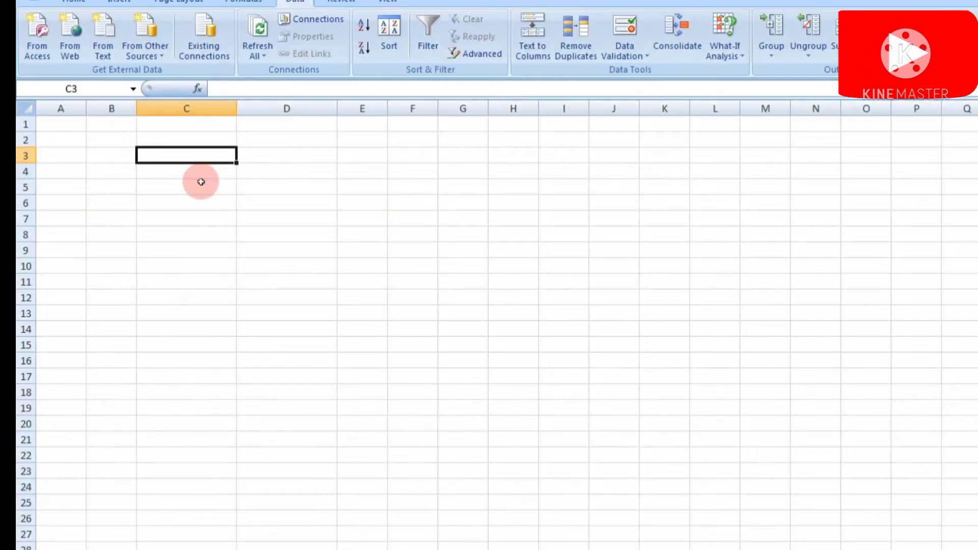
Enter the label PRODUCT NAME in cell C3 of the blank sheet.
type("PR")
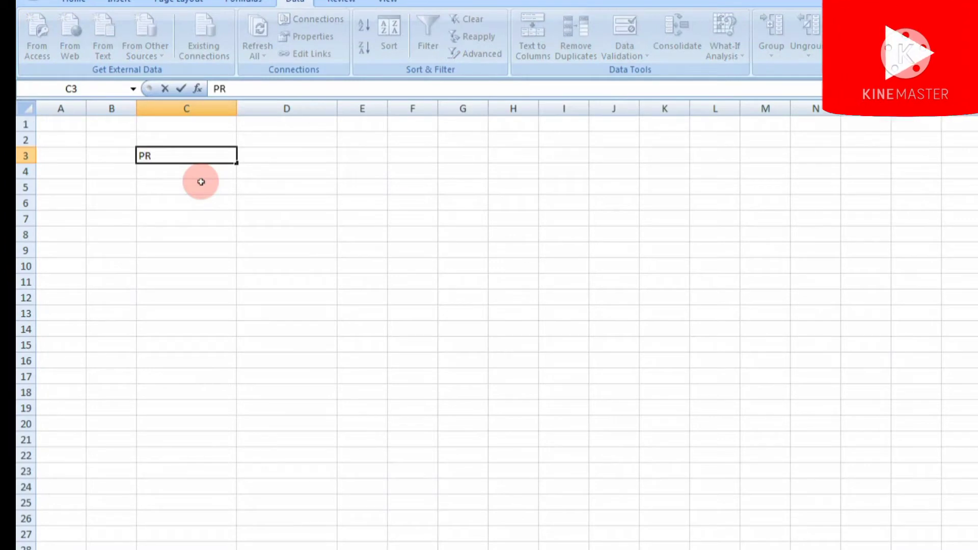
type("OD")
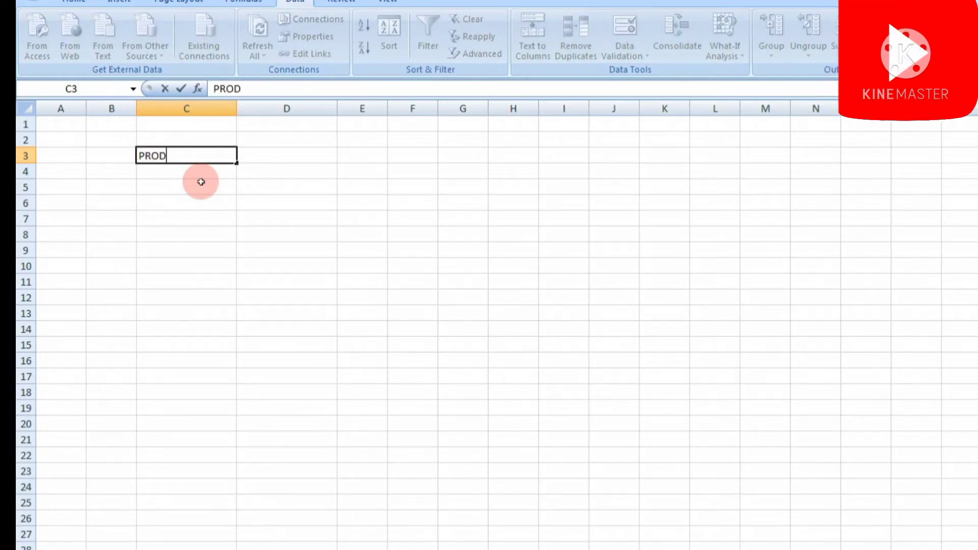
type("UCT")
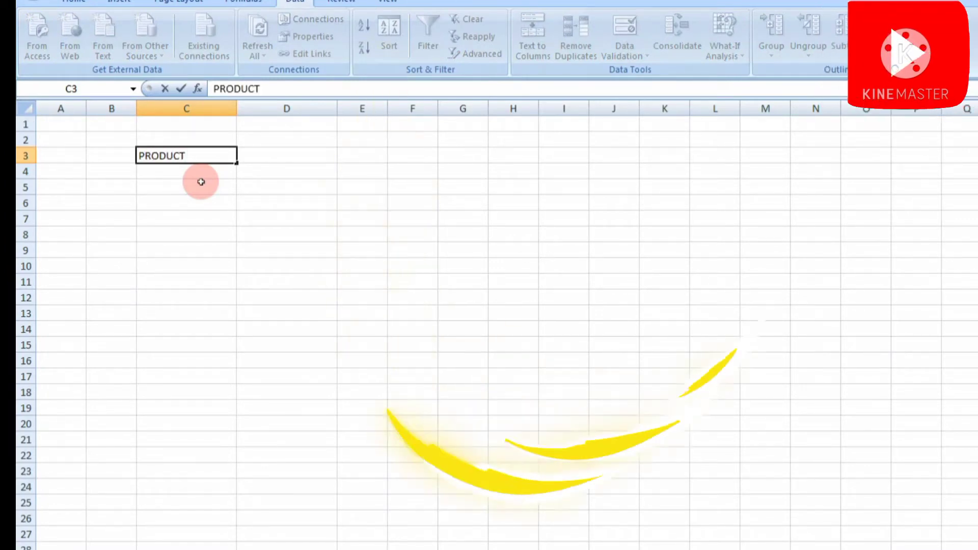
type(" NAME")
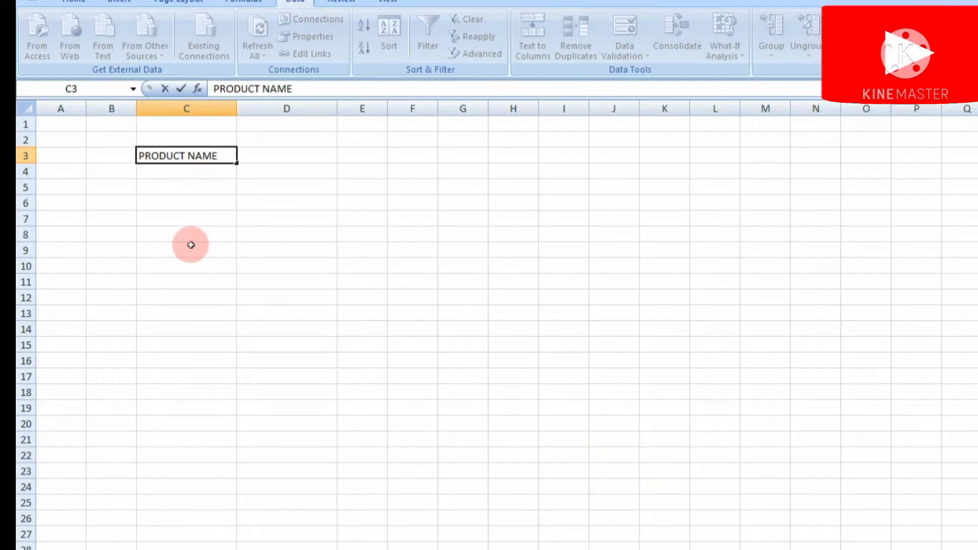
Add the labels QTY(KG) in C4 and PRICE/KG in C5.
left_click(183, 173)
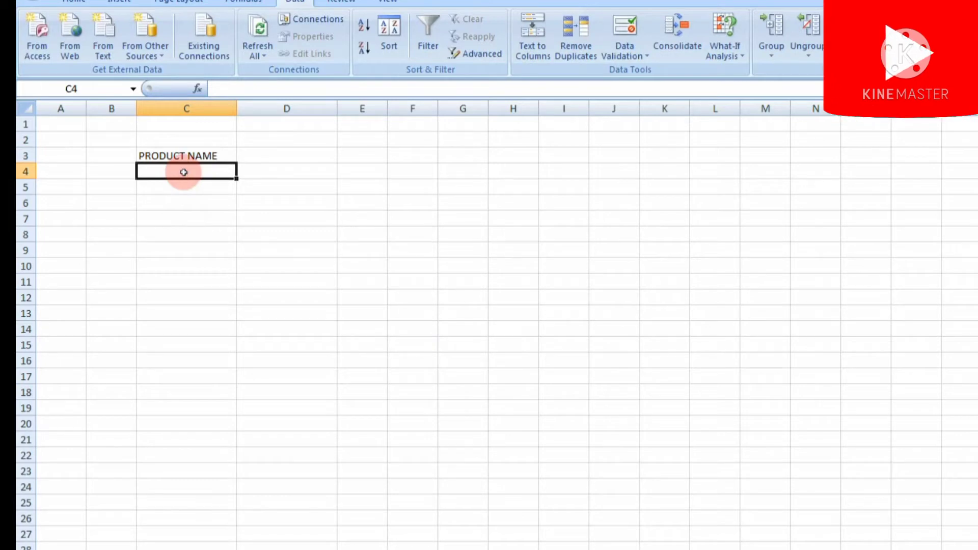
type("QTY(")
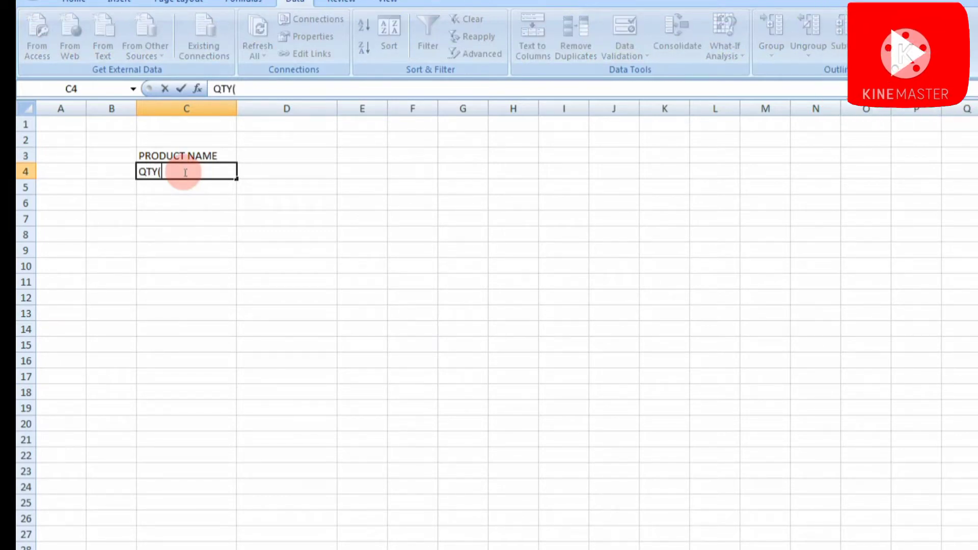
type("K")
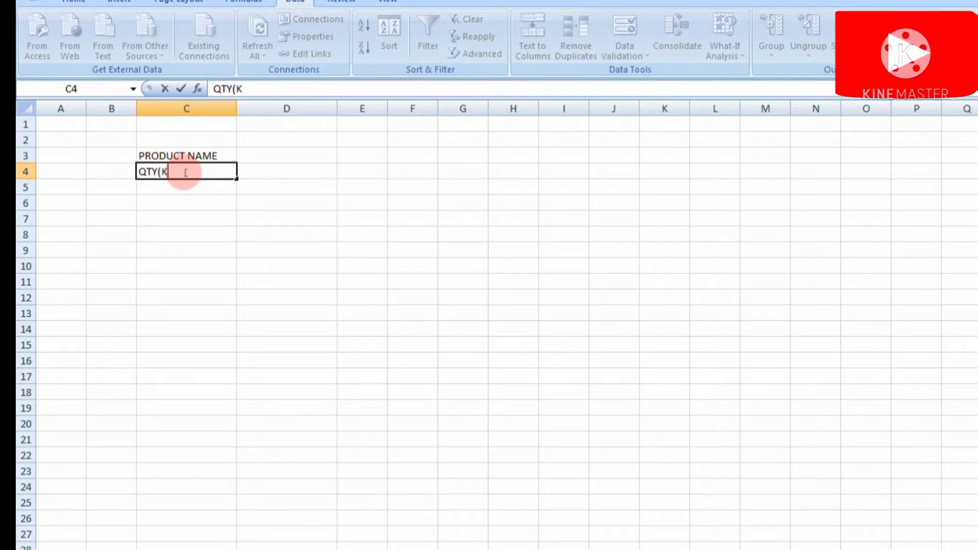
type("HG")
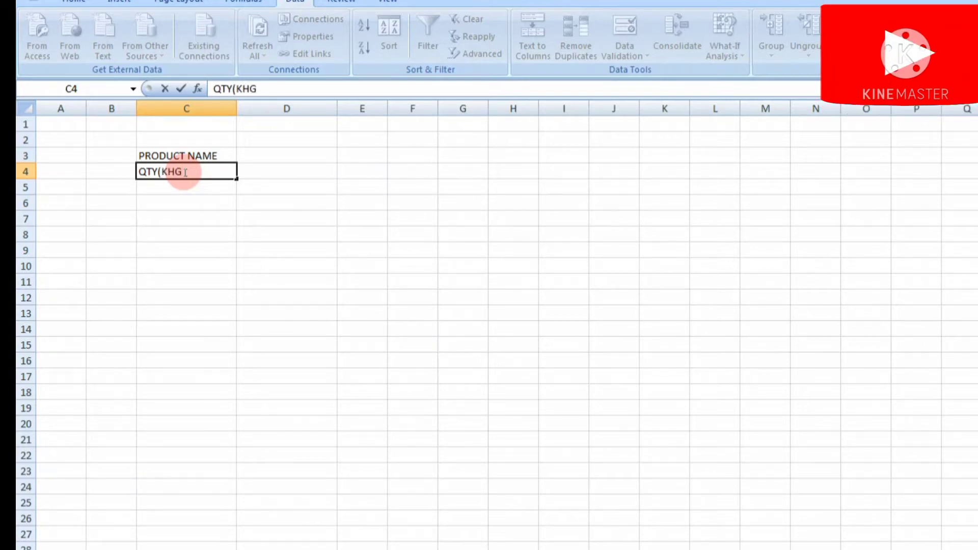
key("BackSpace")
type("G")
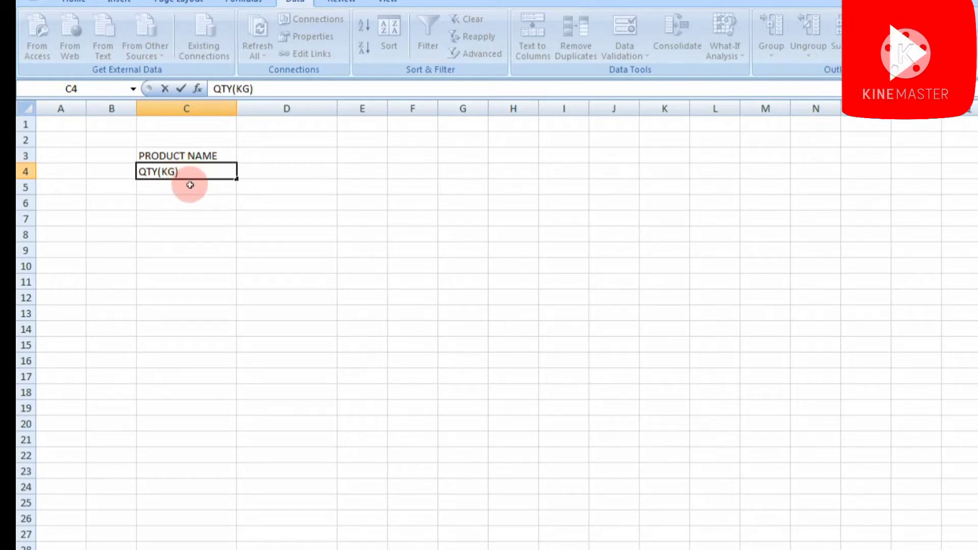
left_click(164, 190)
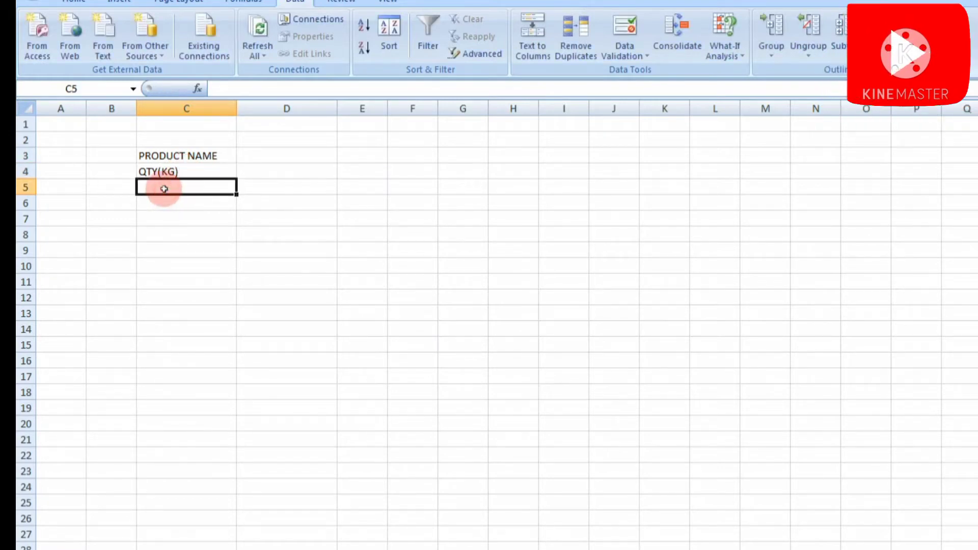
type("PRICE")
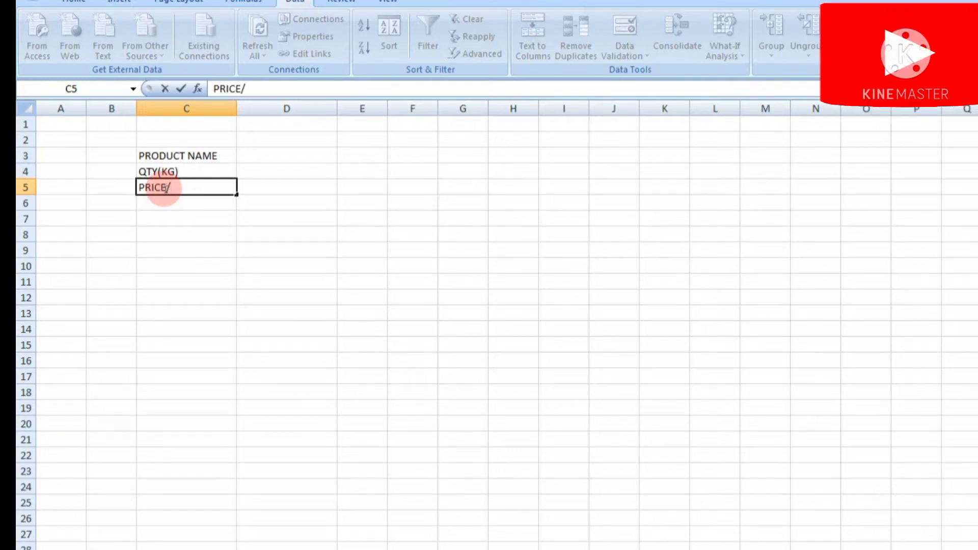
type("/KG")
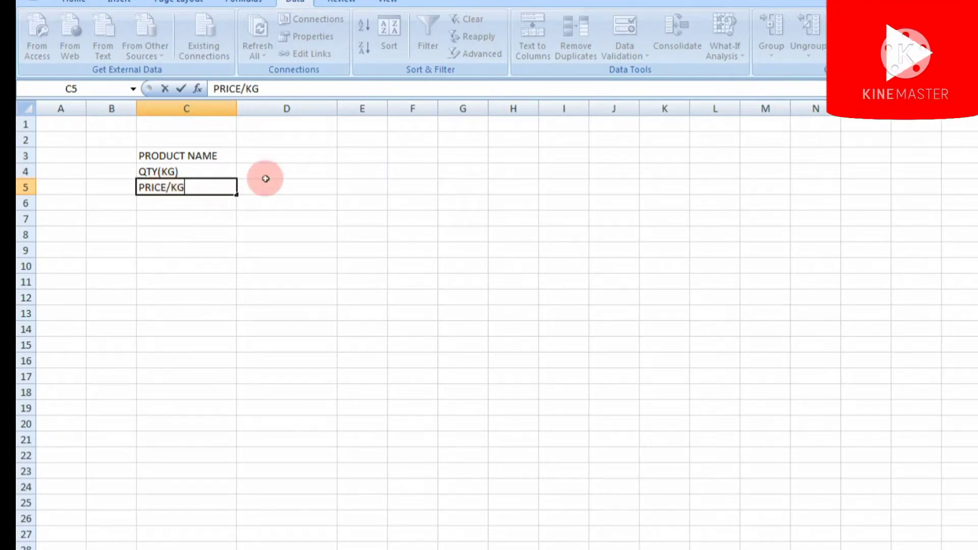
Fill in COMPUTER as the product name in D3, 10 as the quantity in D4 and 10000 as the price in D5.
left_click(285, 155)
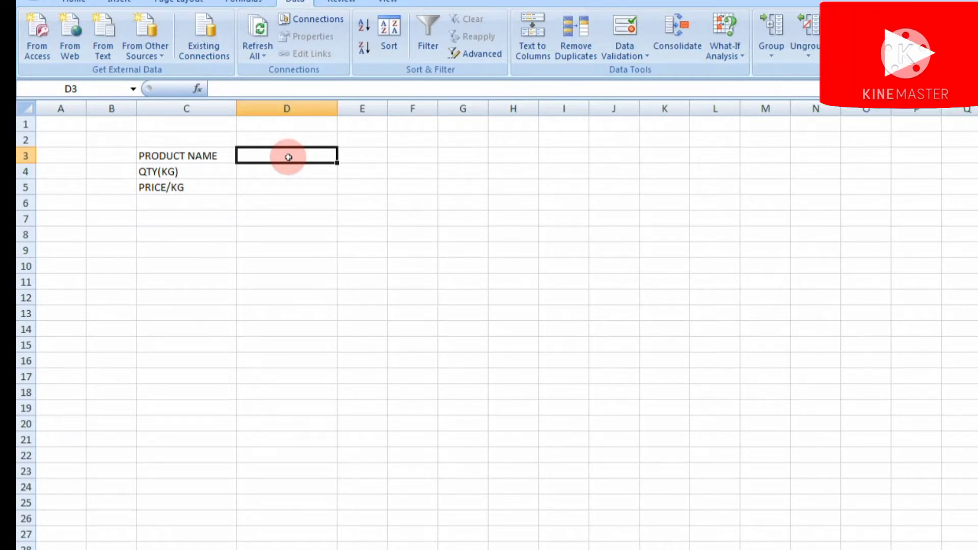
type("COMPUT")
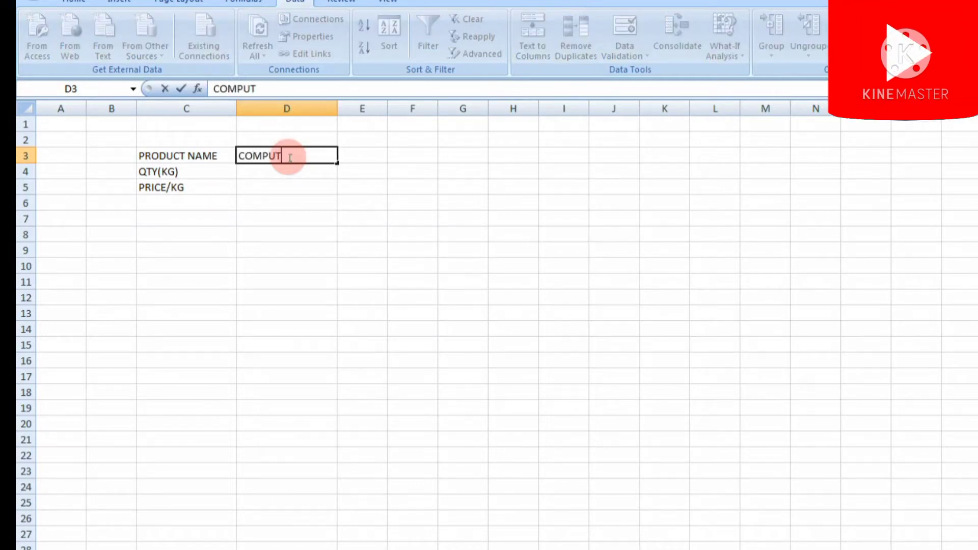
type("ER")
left_click(278, 168)
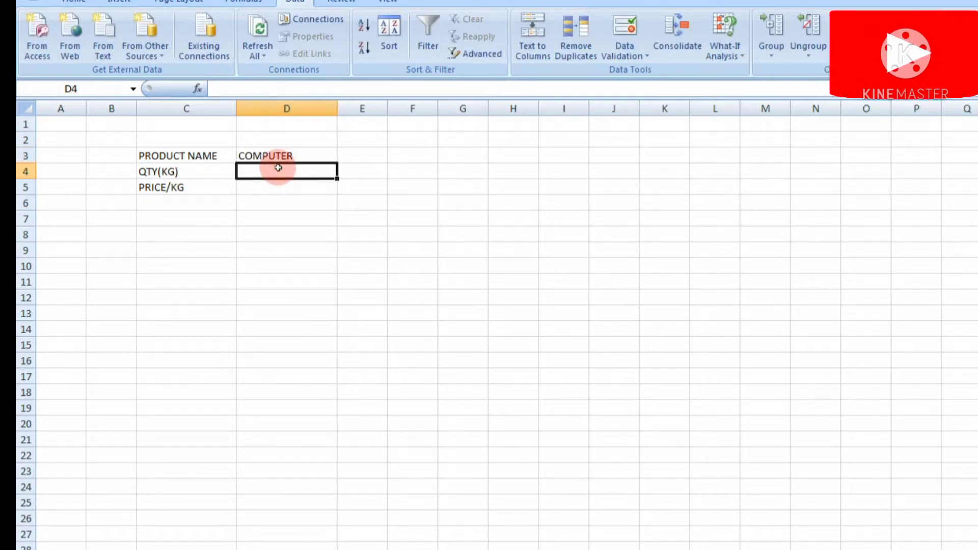
type("10")
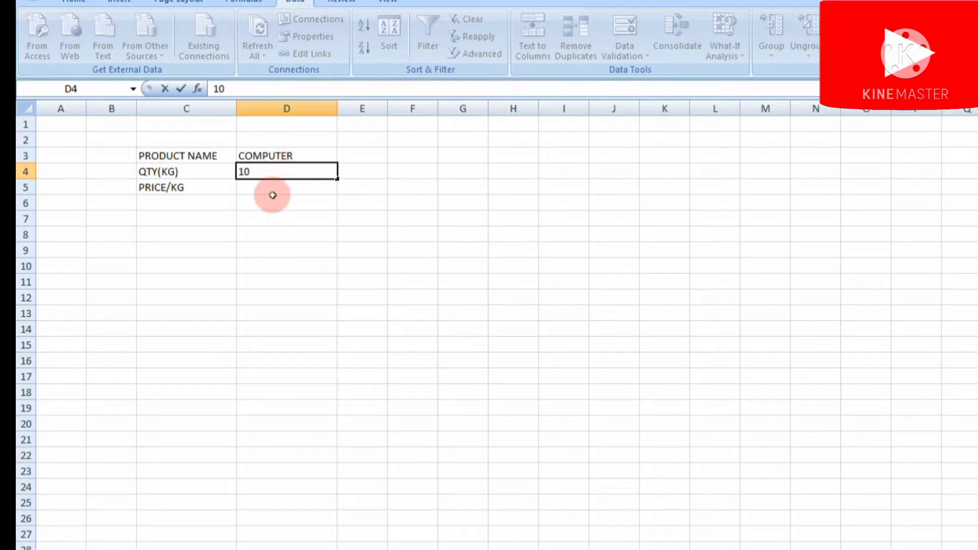
left_click(275, 185)
type("10000")
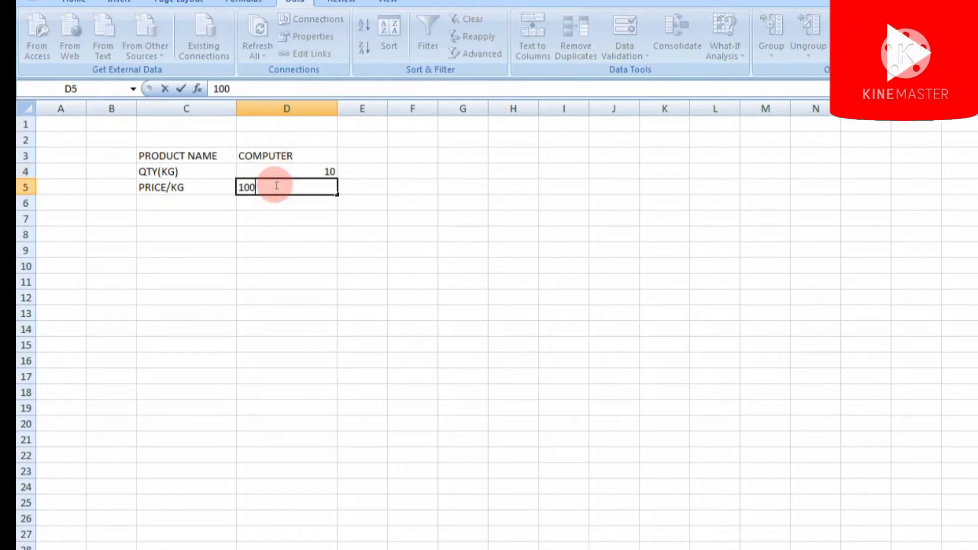
left_click(296, 211)
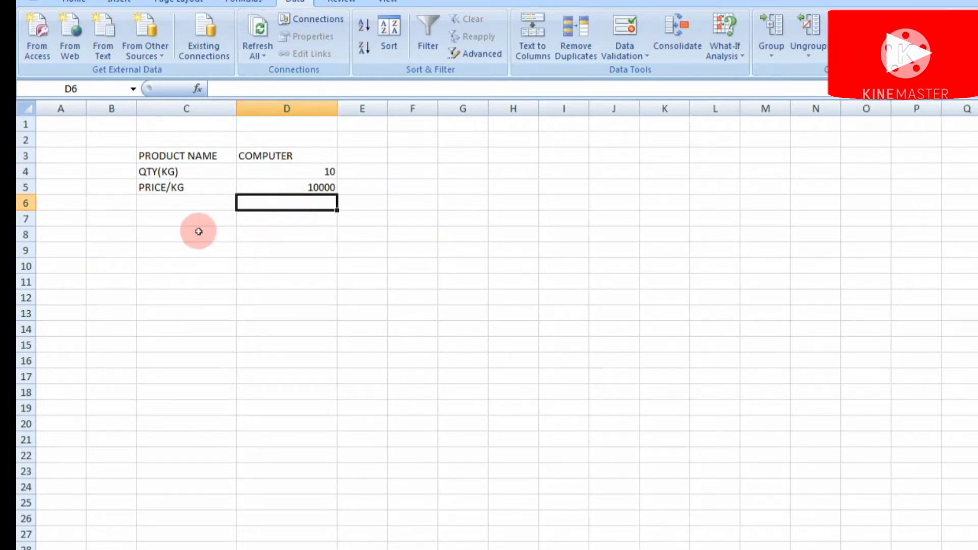
Enter the label TOTAL SALE in cell C6, below PRICE/KG.
left_click(185, 205)
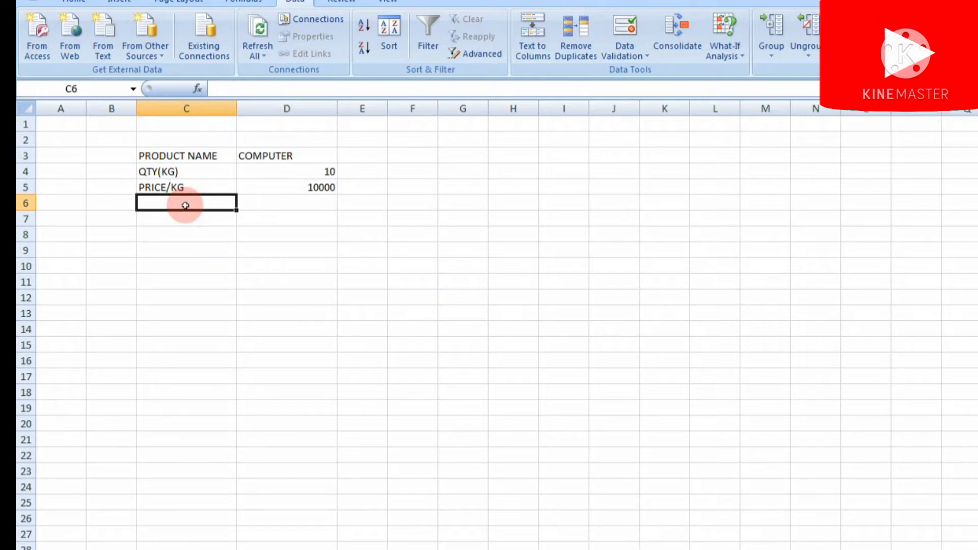
type("TO")
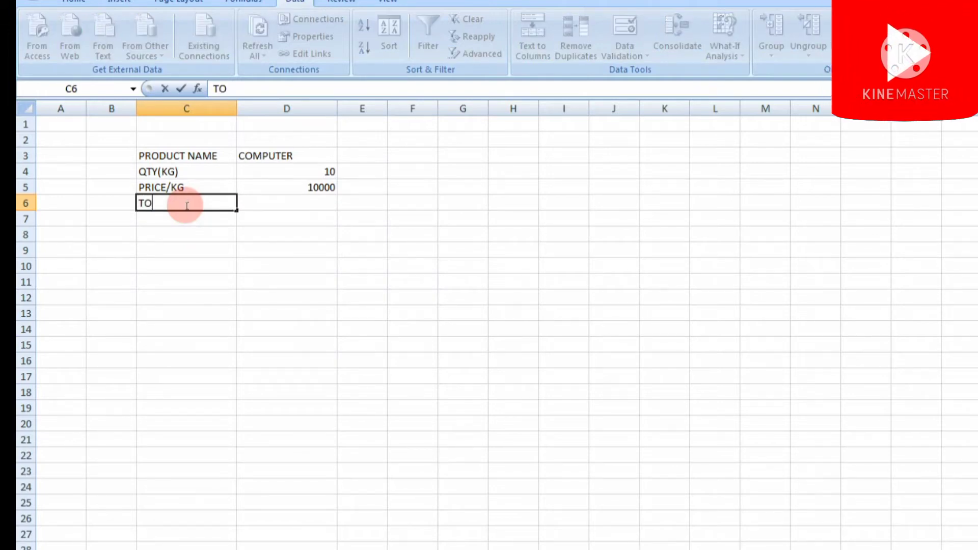
type("TAL S")
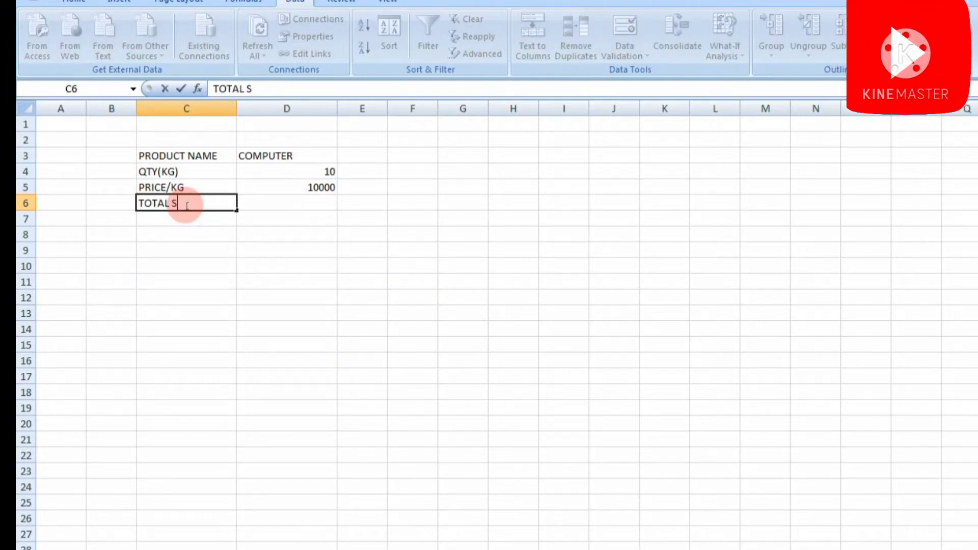
type("ALE")
key("Tab")
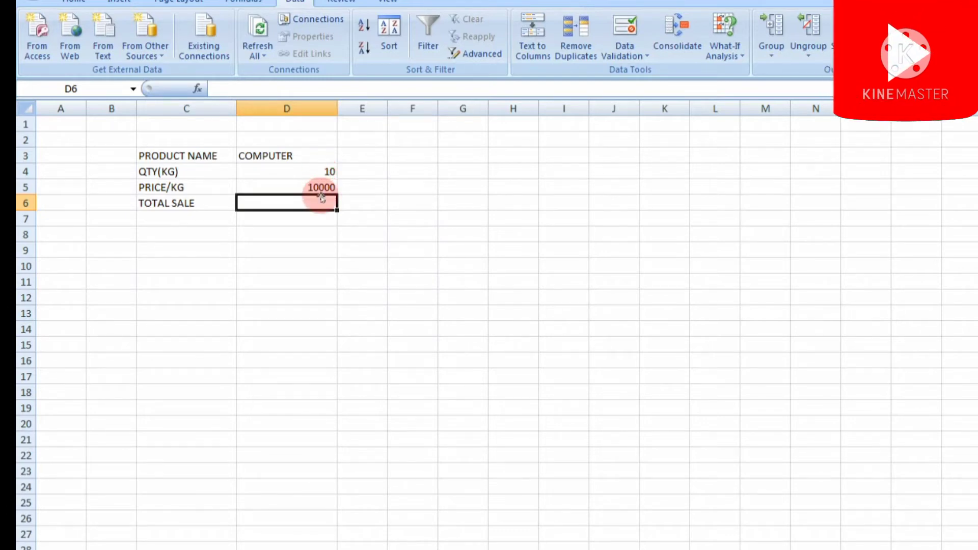
Calculate the total sale in D6 with the formula =D4*D5.
type("=")
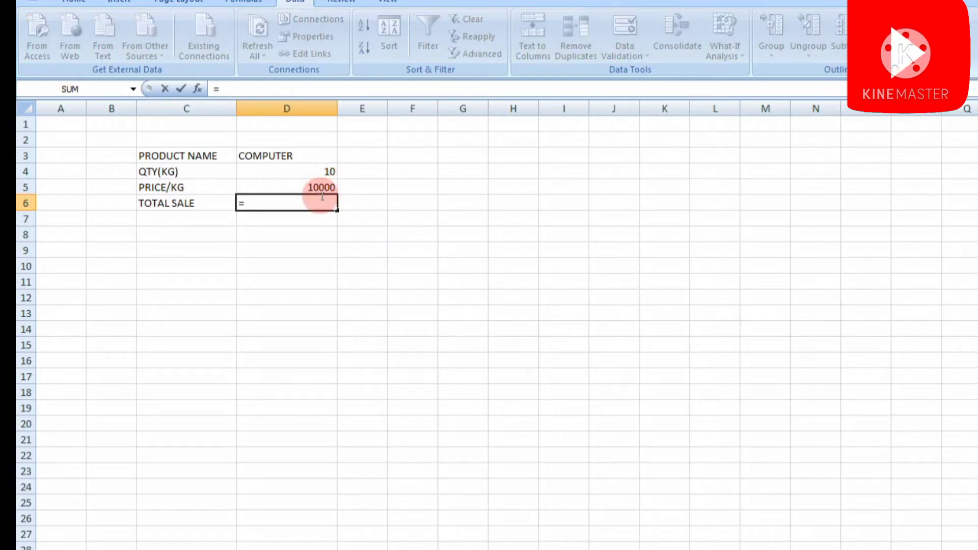
left_click(324, 170)
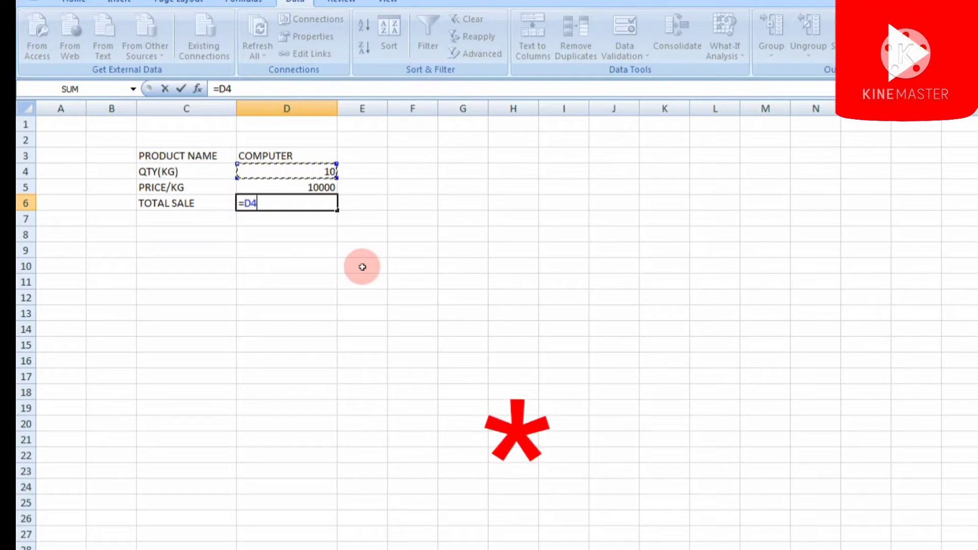
type("*")
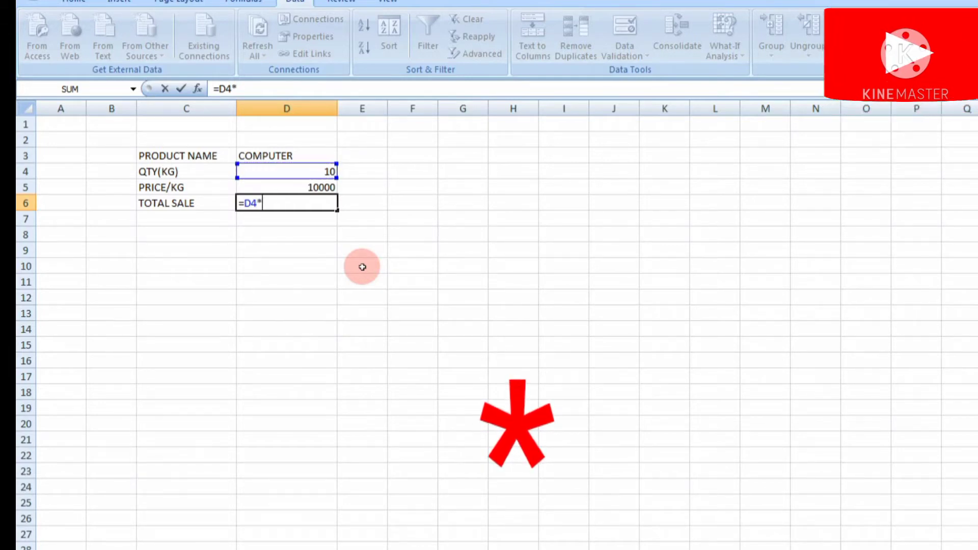
left_click(315, 183)
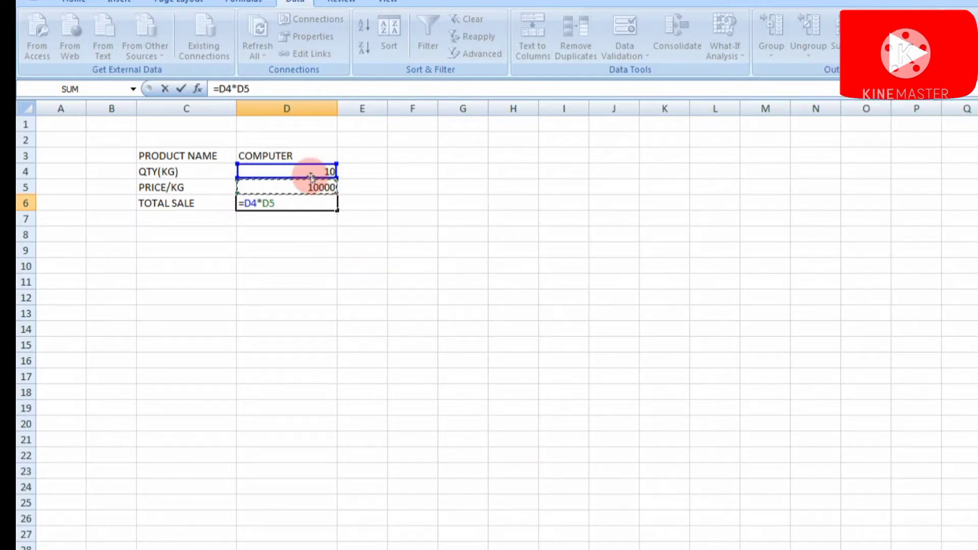
key("Return")
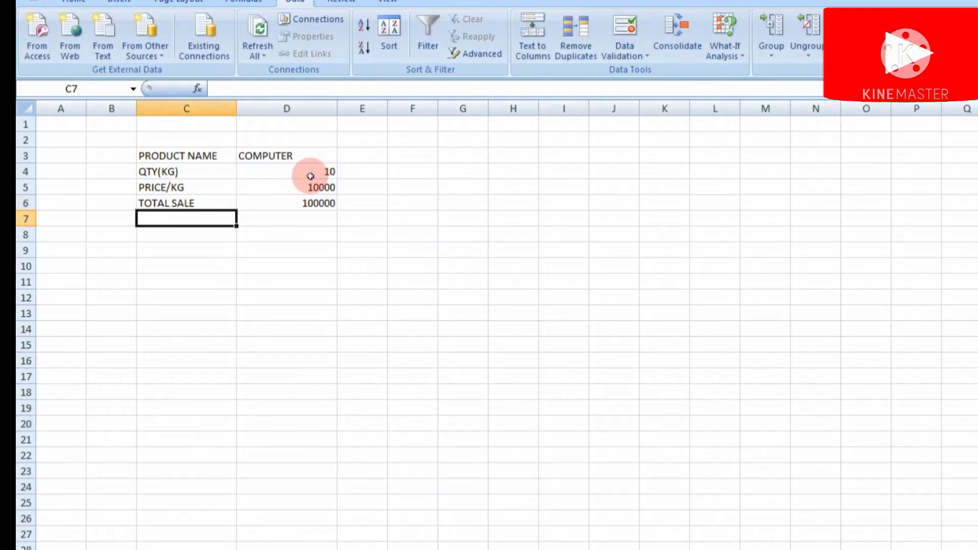
Apply all borders to the product table in C3:D6.
left_click_drag(153, 155, 280, 197)
left_click(74, 2)
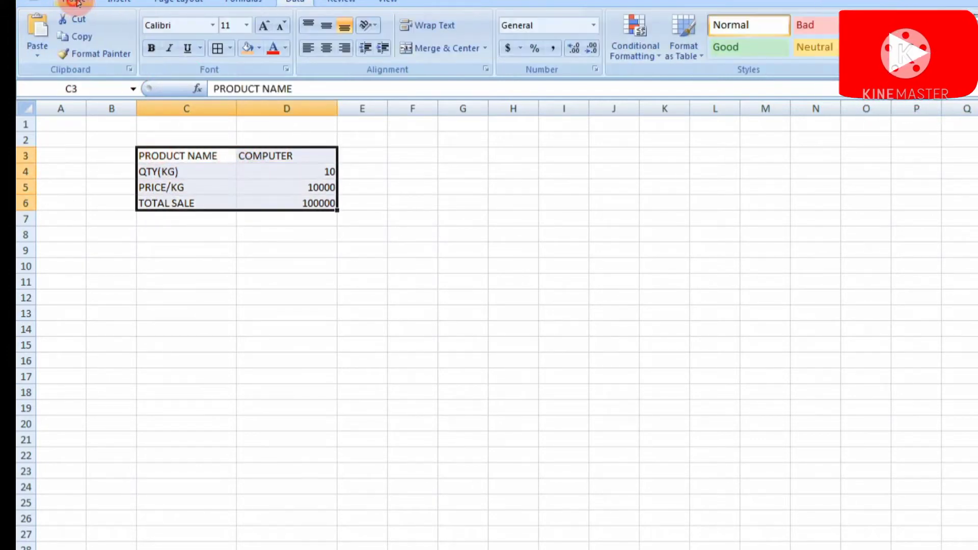
left_click(218, 48)
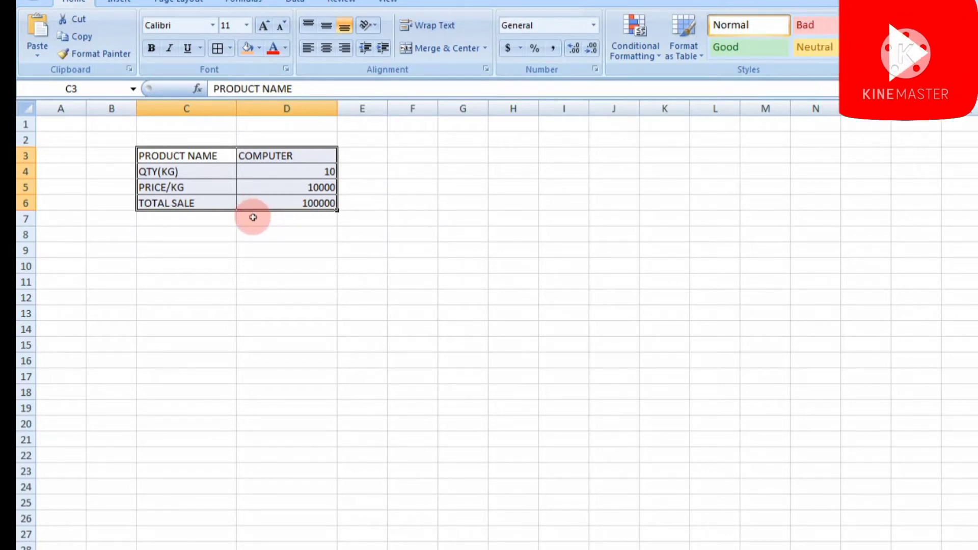
left_click(183, 225)
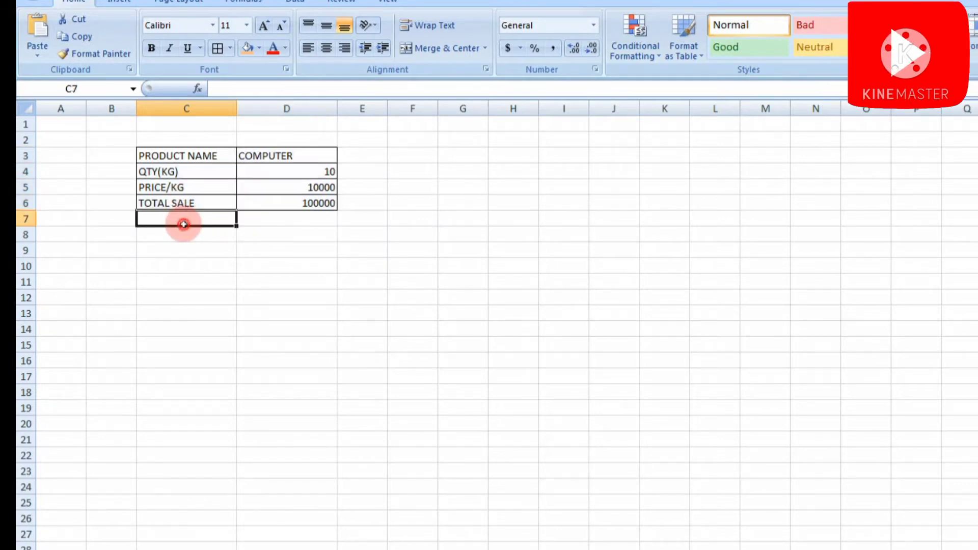
Fill the TOTAL SALE row, cells C6:D6, with orange.
left_click_drag(164, 203, 284, 201)
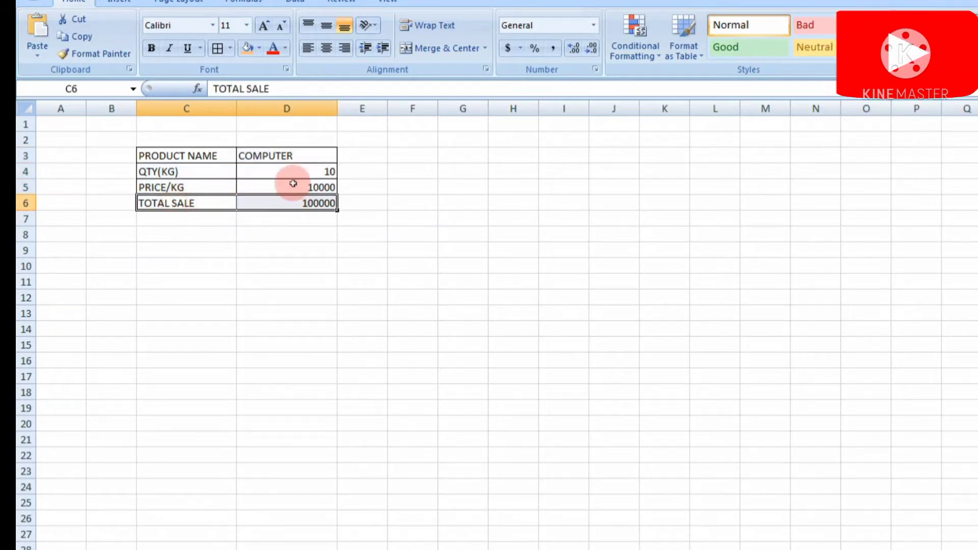
left_click(248, 47)
left_click(309, 238)
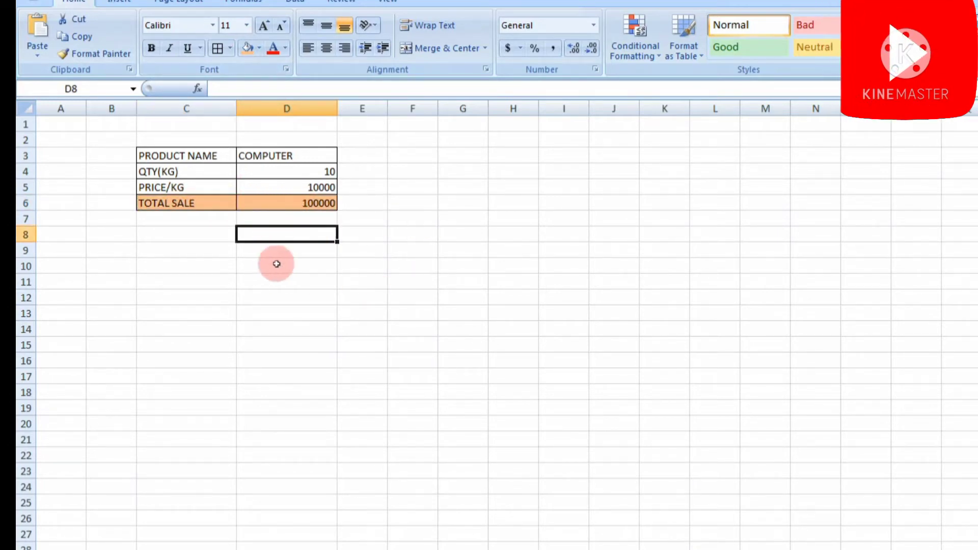
Enter the column header QTY in cell F3.
left_click(417, 156)
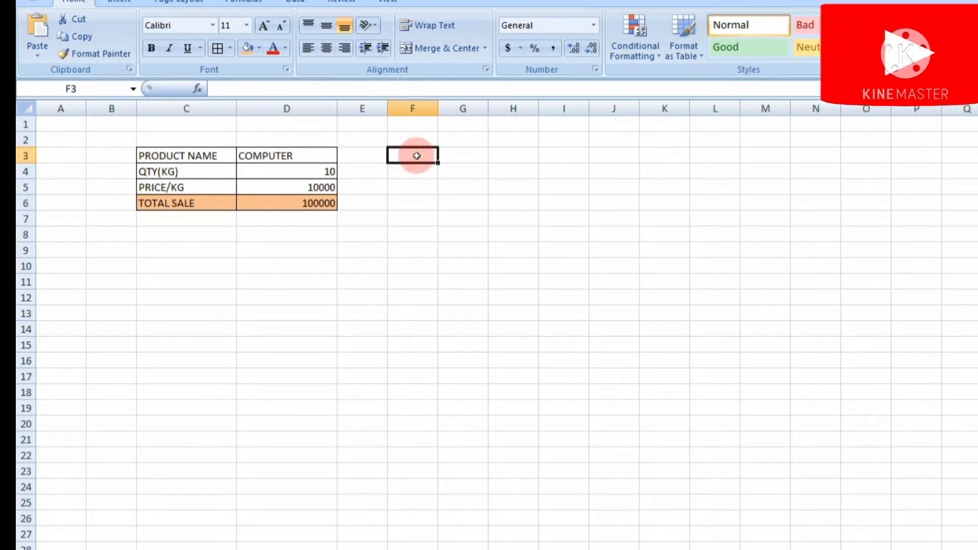
type("QTY")
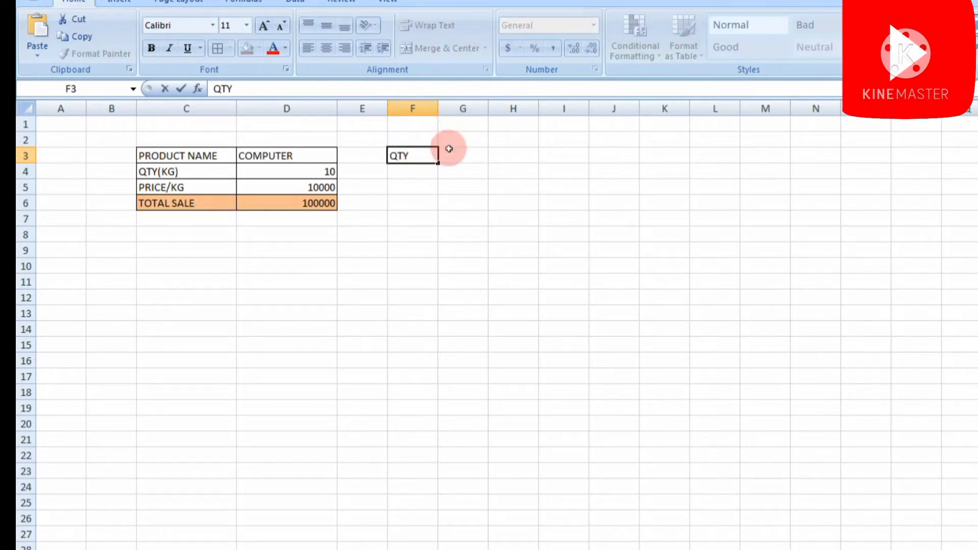
left_click(416, 187)
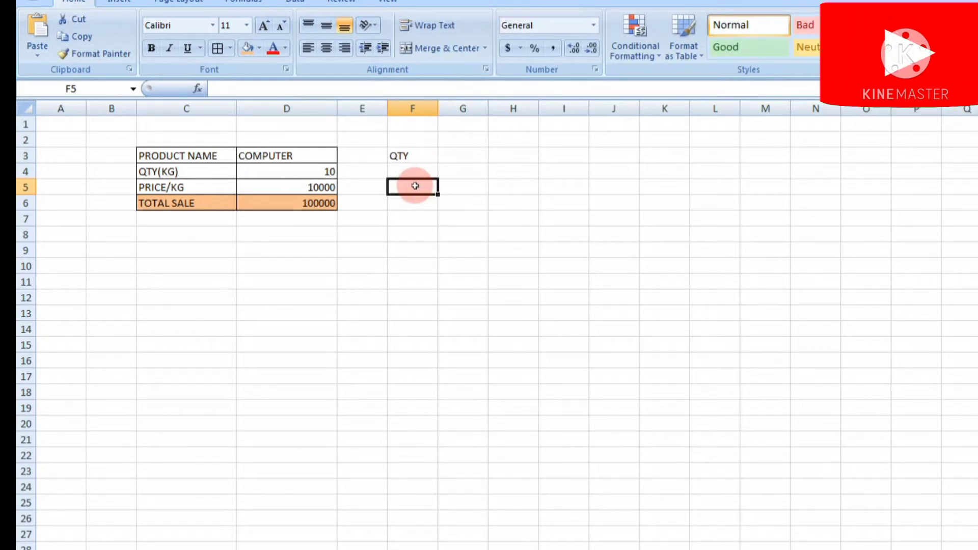
Right-align the whole of column D and centre the product name COMPUTER in D3.
left_click(315, 107)
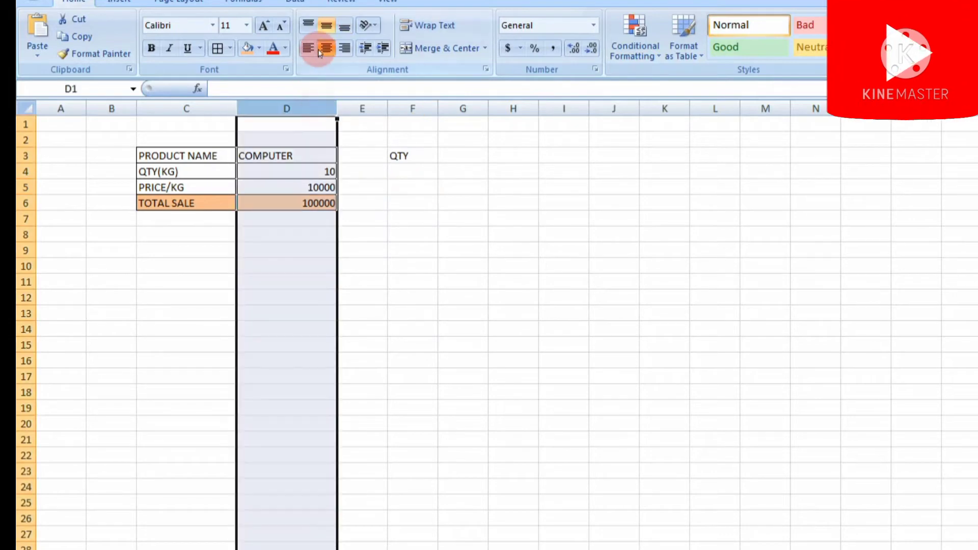
left_click(313, 49)
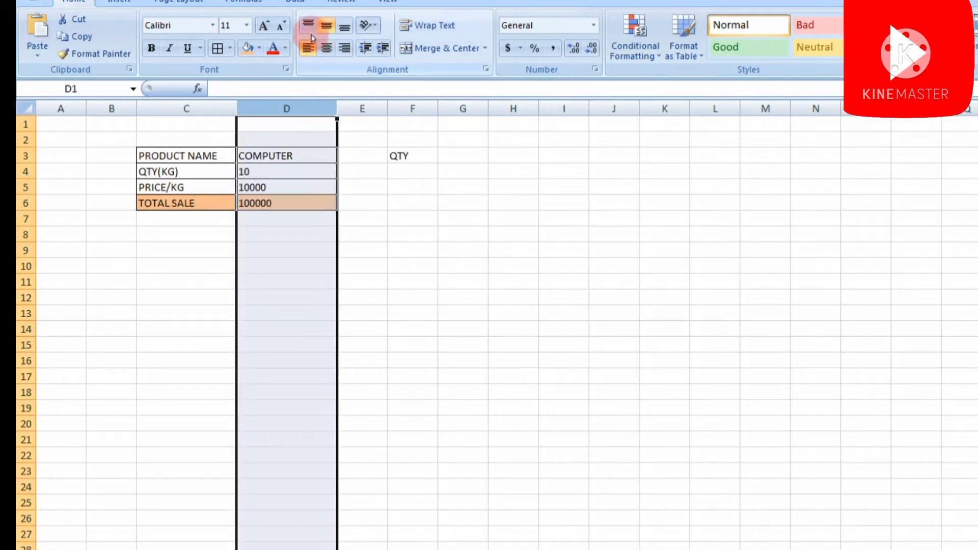
left_click(327, 47)
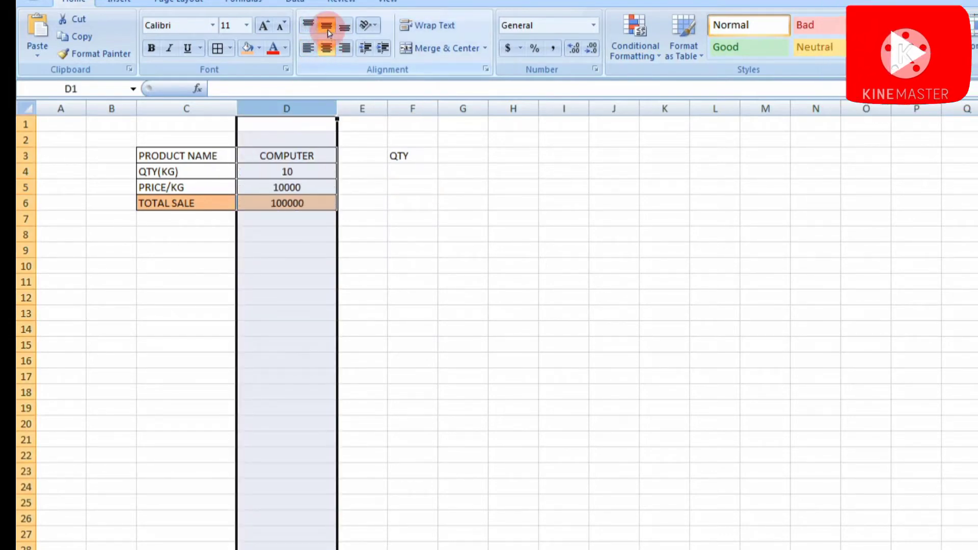
left_click(308, 50)
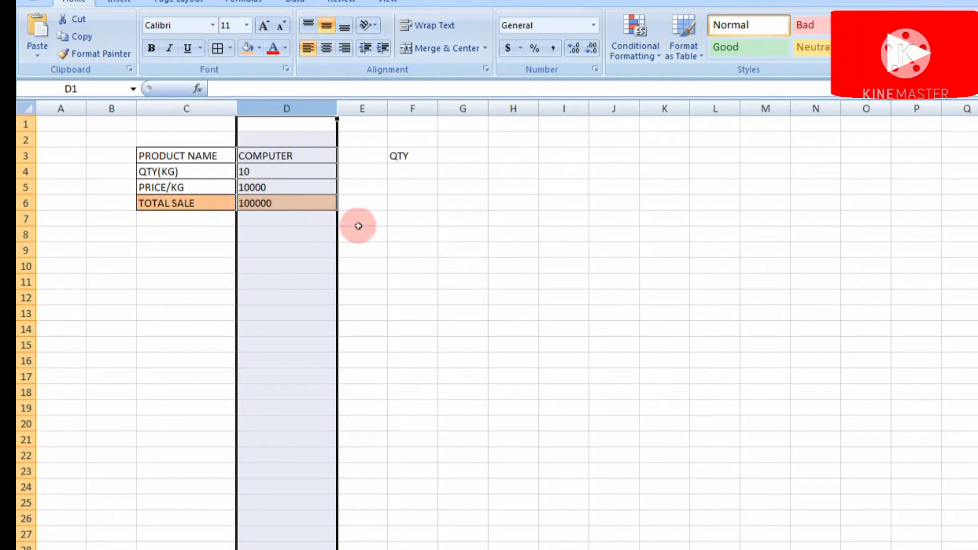
left_click(345, 48)
left_click(376, 252)
left_click(326, 155)
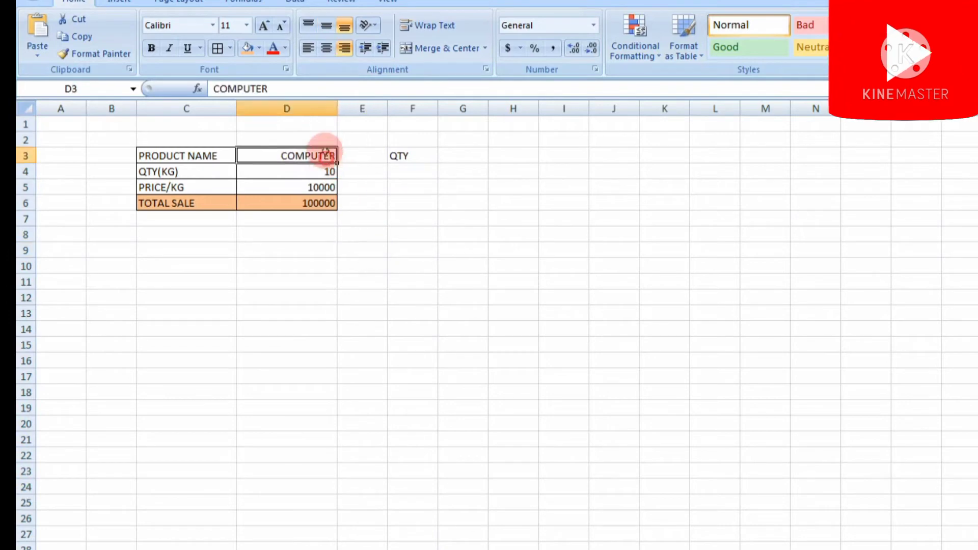
left_click(326, 49)
List the quantities 5, 10, 15, 25 and 30 in cells F4 to F8 under the QTY header.
left_click(404, 171)
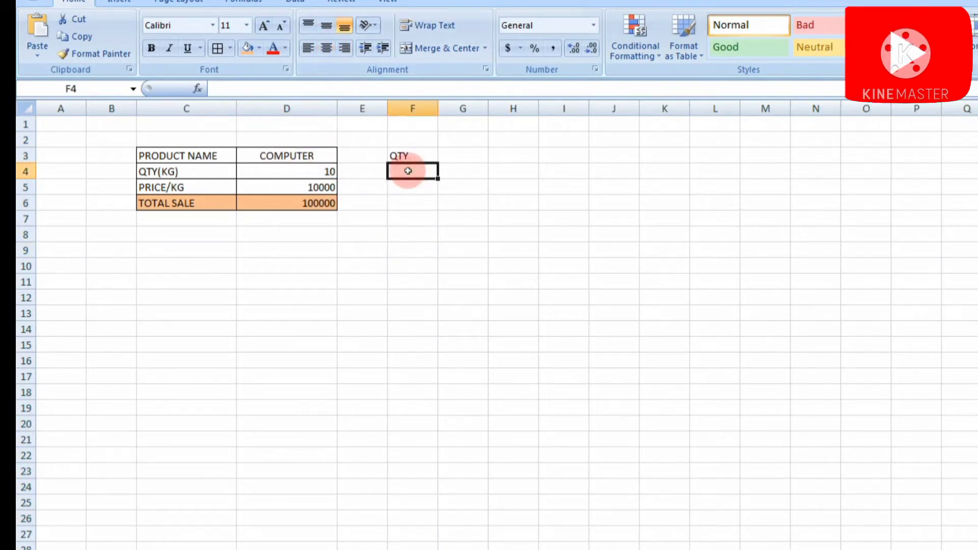
type("5")
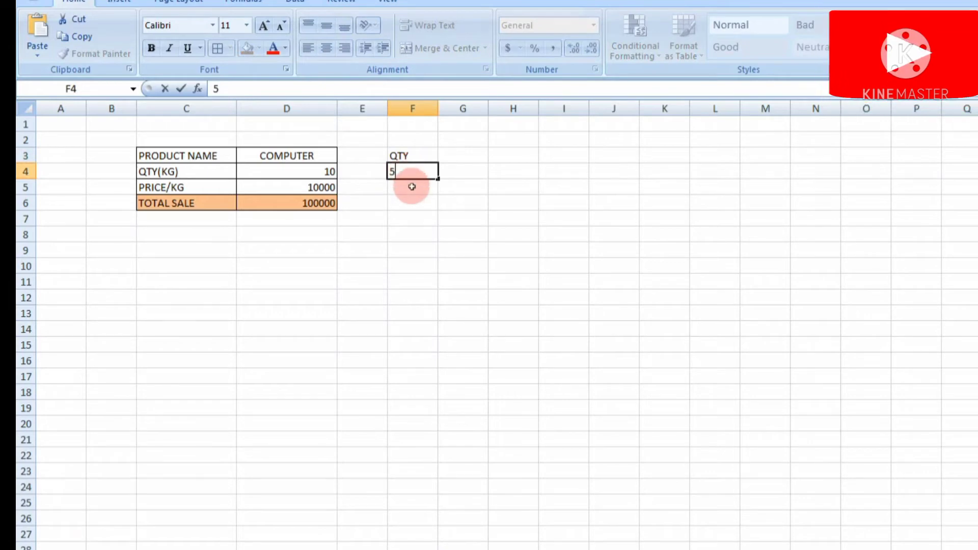
left_click(412, 187)
type("10")
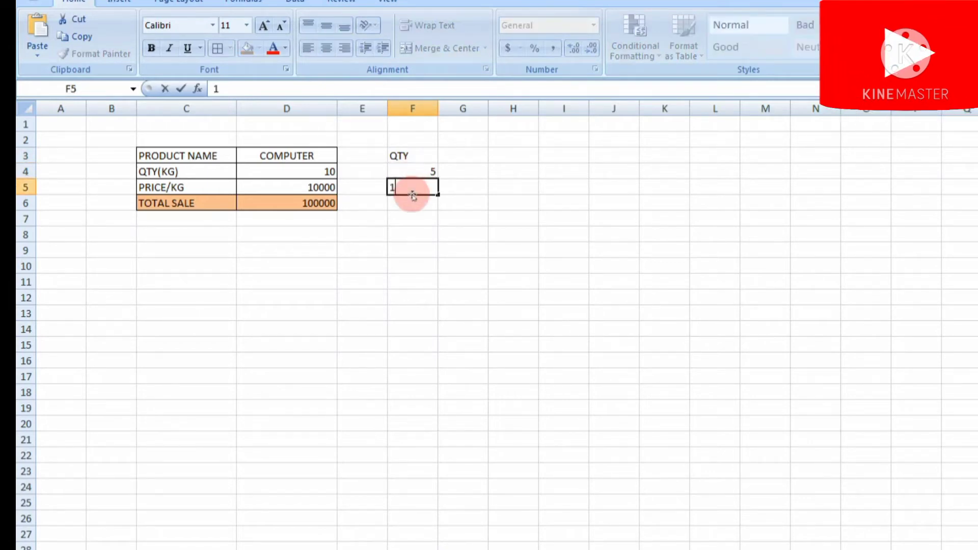
left_click(427, 201)
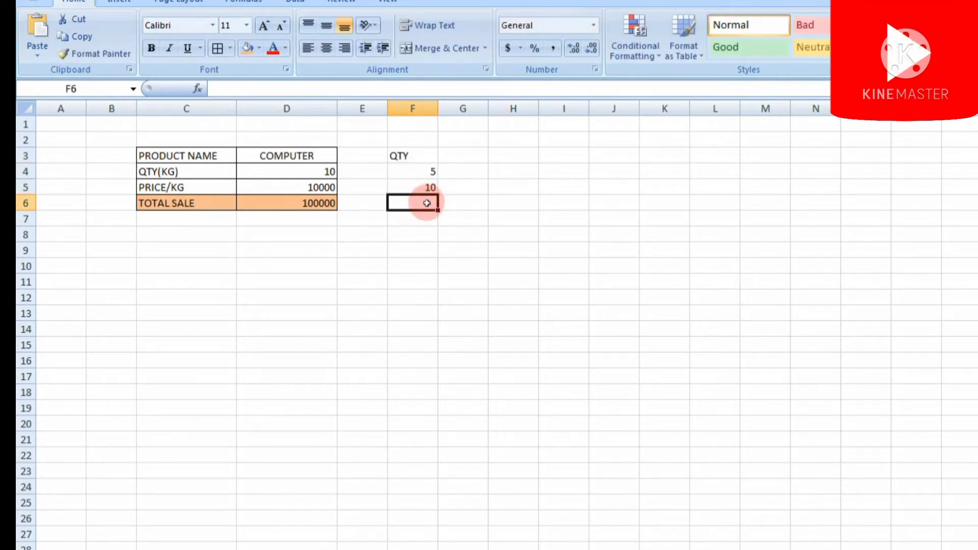
type("15")
left_click(443, 234)
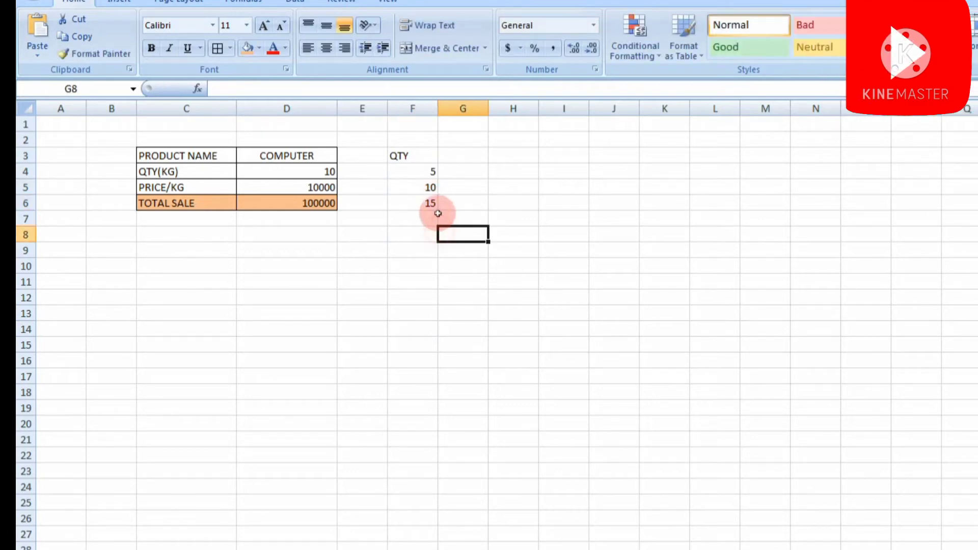
left_click(415, 218)
type("258")
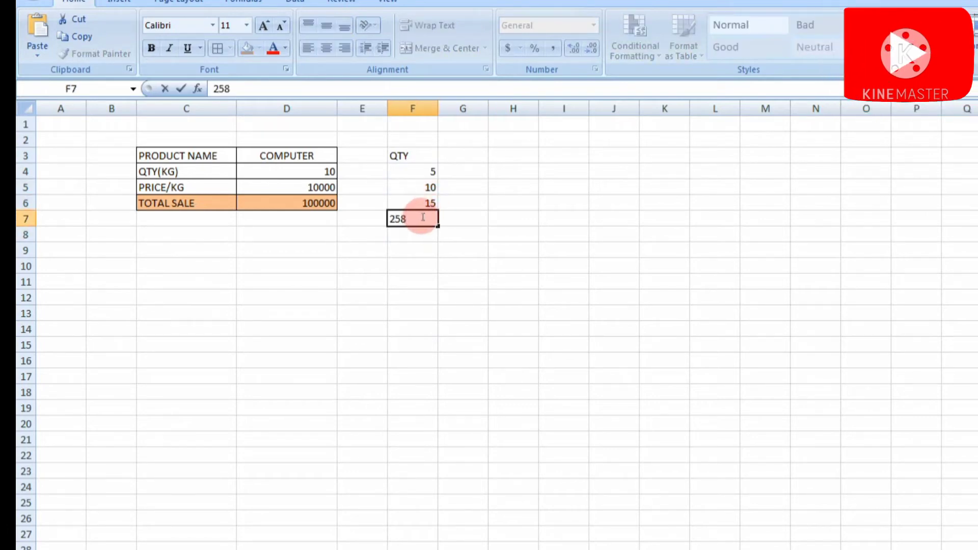
left_click(415, 231)
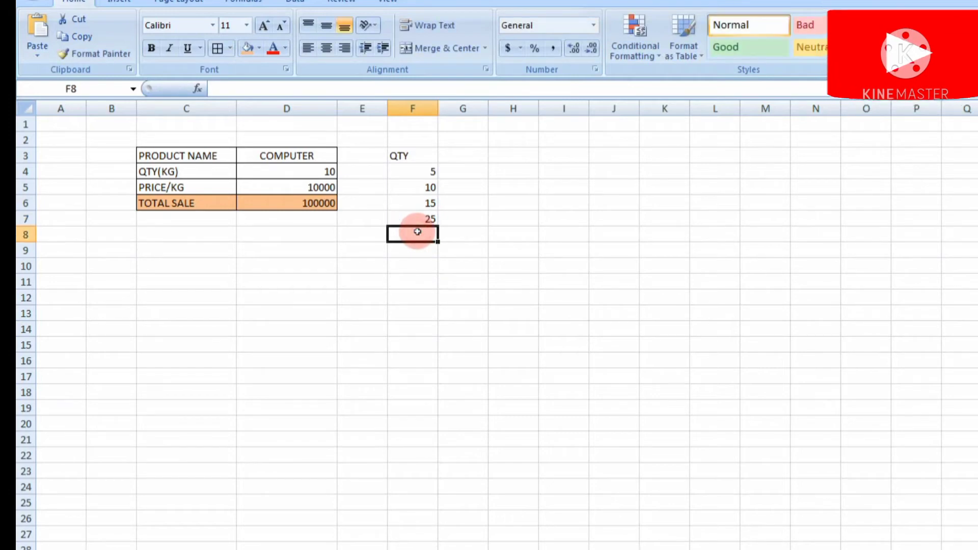
type("30")
left_click(442, 328)
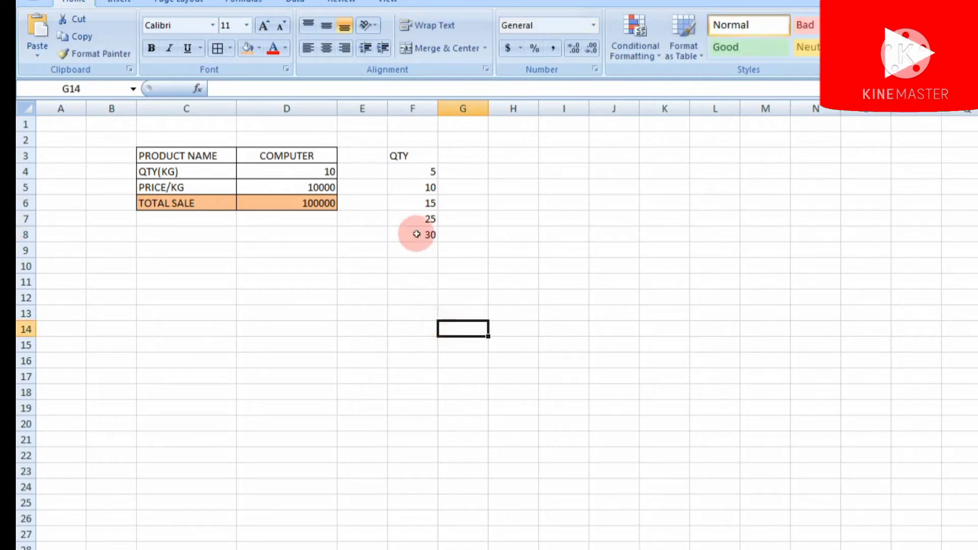
Change the second quantity, in cell F5, to 23.
left_click(466, 171)
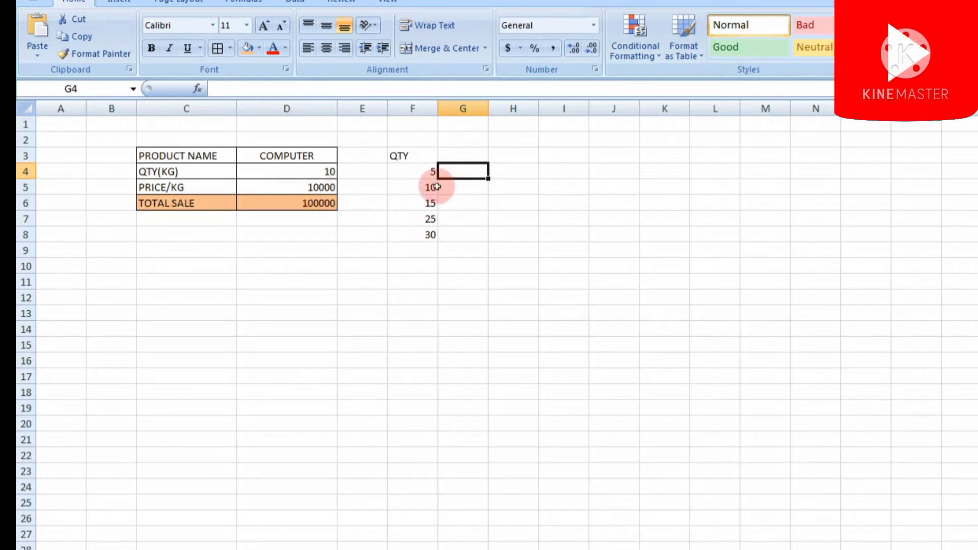
left_click(436, 189)
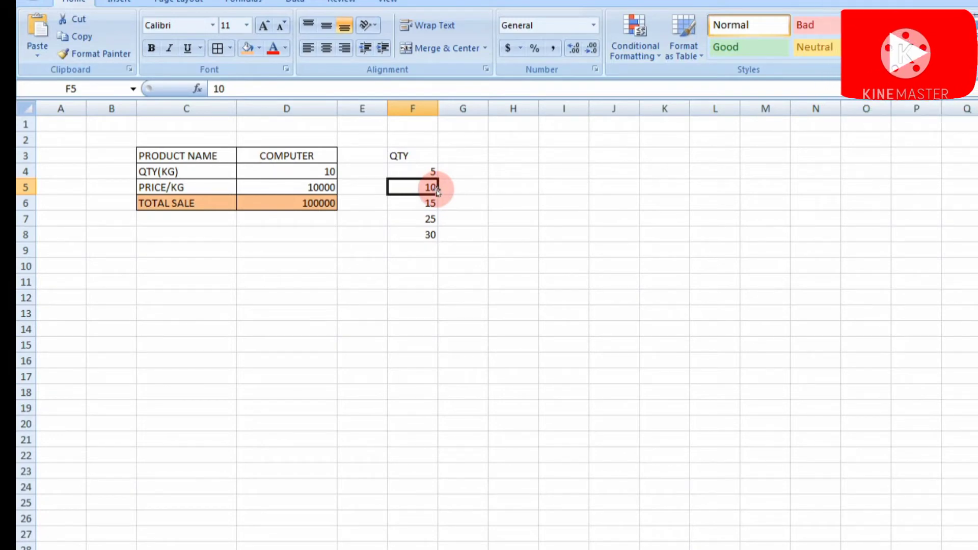
type("23")
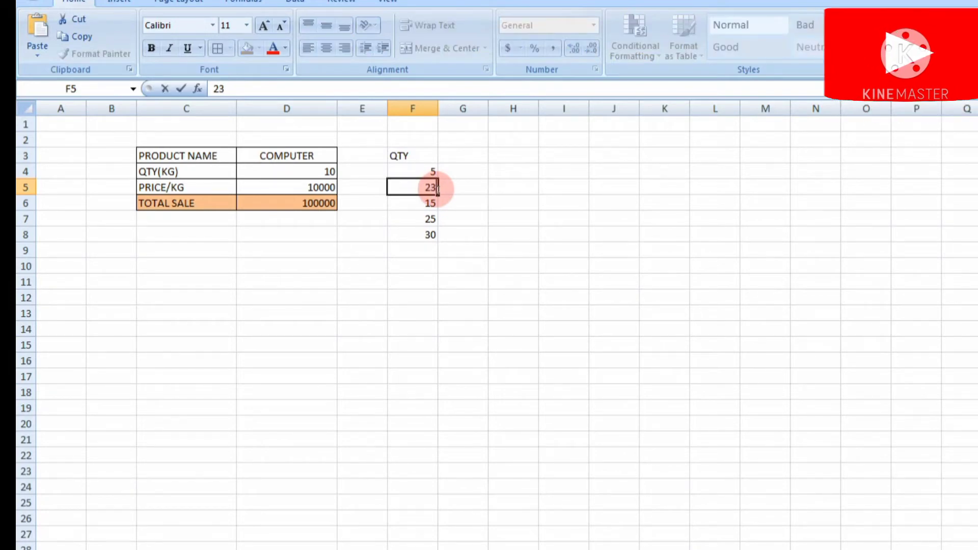
left_click(531, 281)
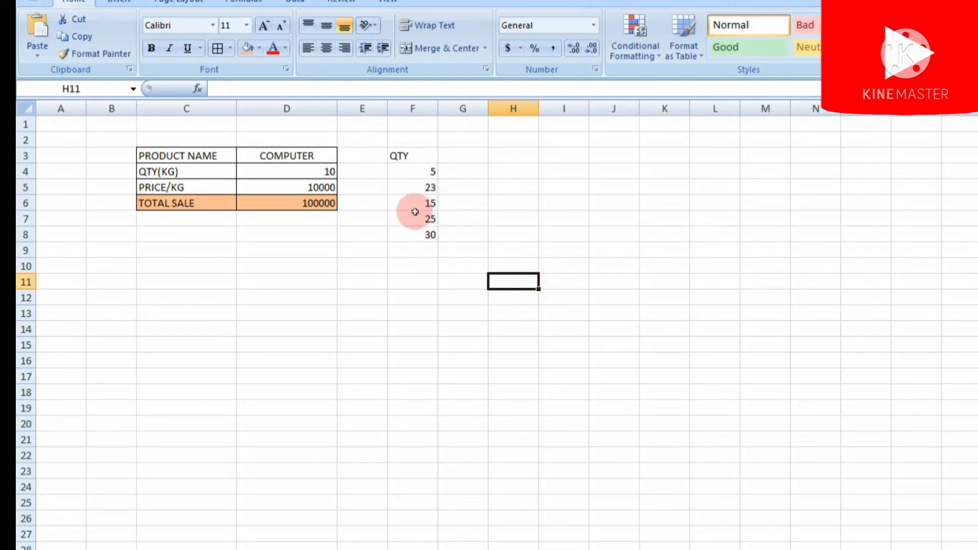
Move the QTY header from cell F3 up to cell F2.
left_click(464, 156)
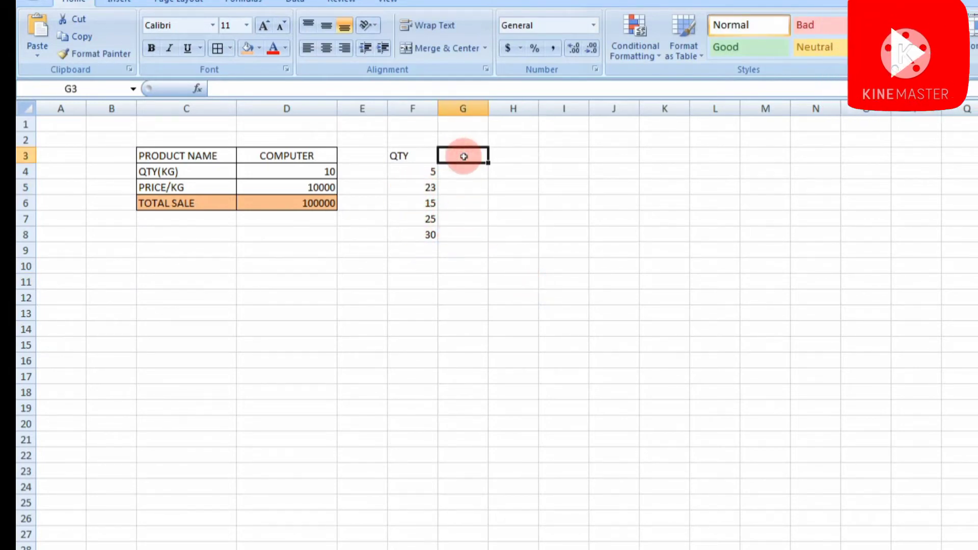
left_click(419, 155)
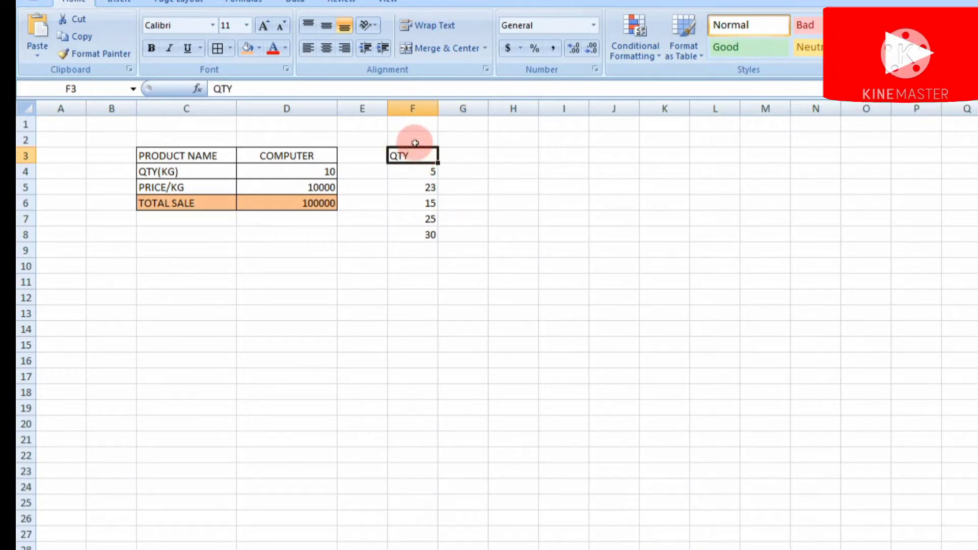
left_click_drag(416, 143, 415, 135)
Link cell G3 to the TOTAL SALE result with the formula =D6.
left_click(463, 166)
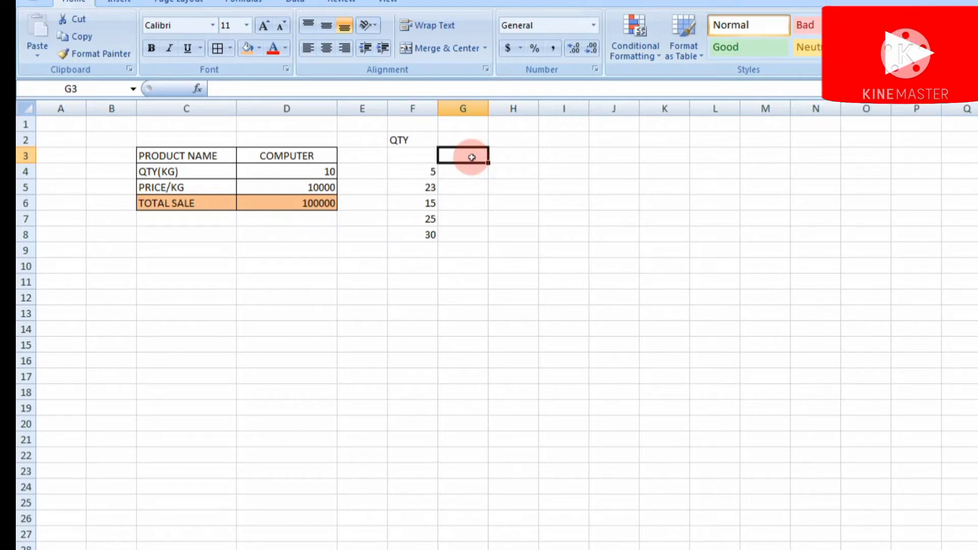
type("=")
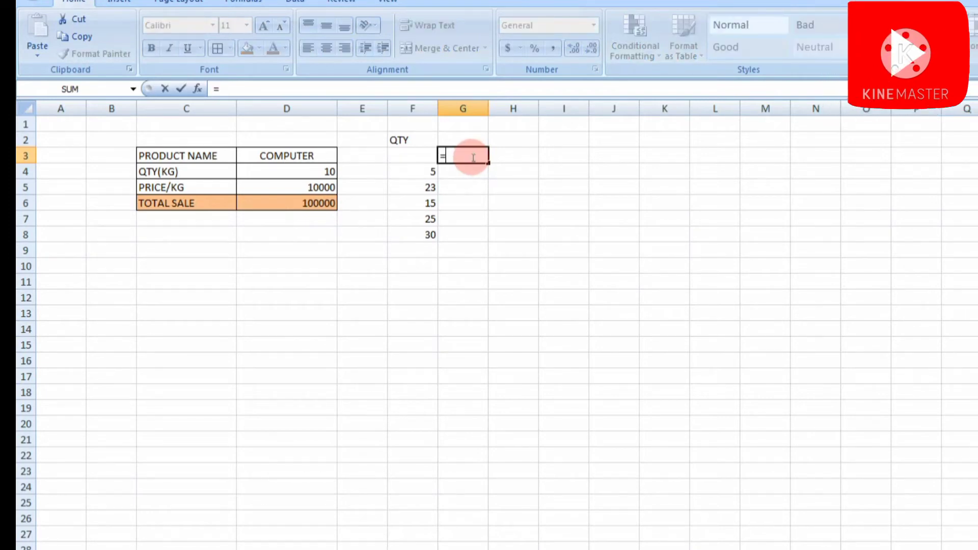
left_click(313, 204)
key("Return")
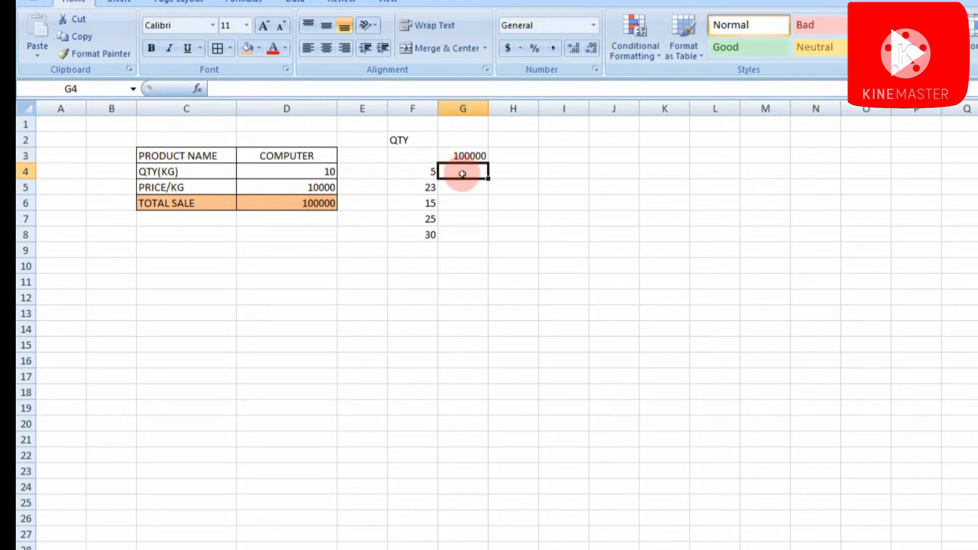
Create a one-variable What-If Data Table over F3:G8 with $D$4 as the column input cell.
left_click_drag(415, 150, 462, 232)
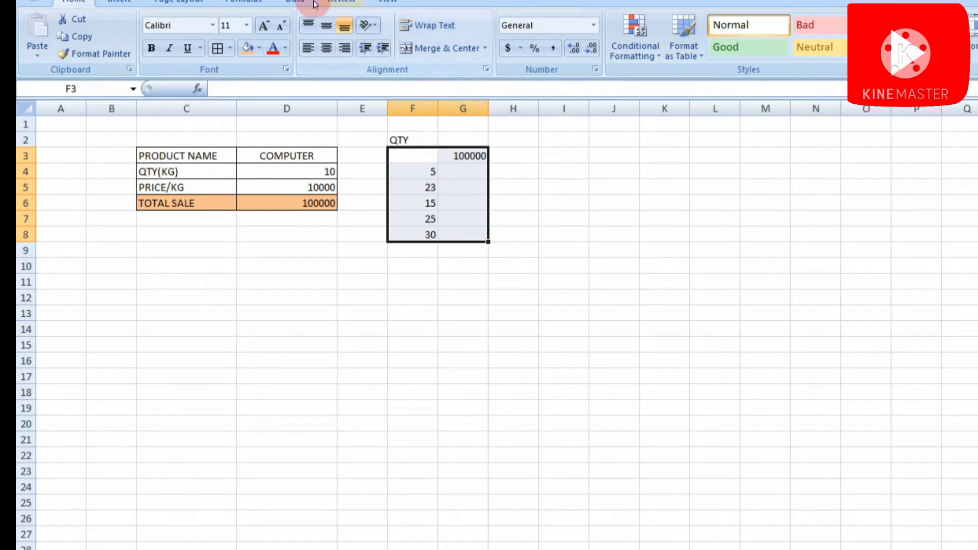
left_click(298, 2)
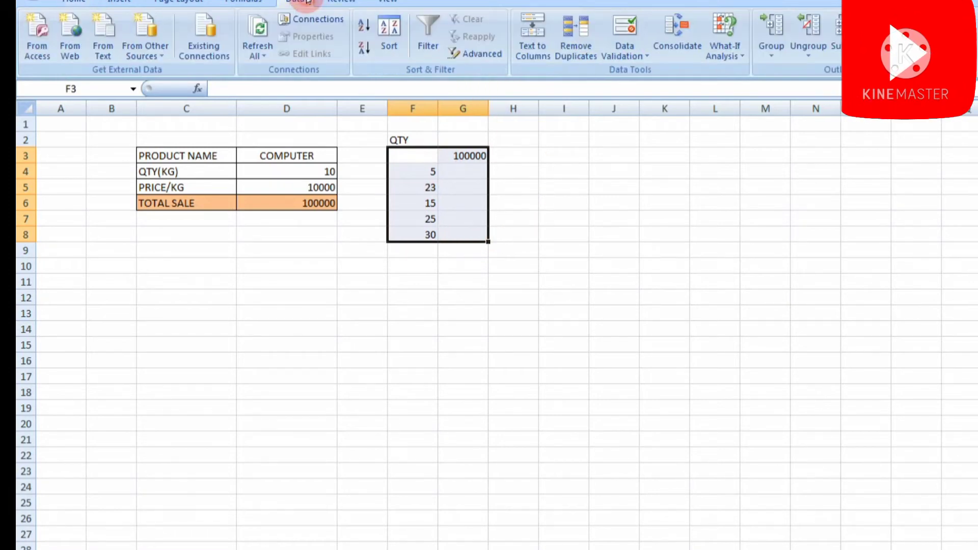
left_click(744, 60)
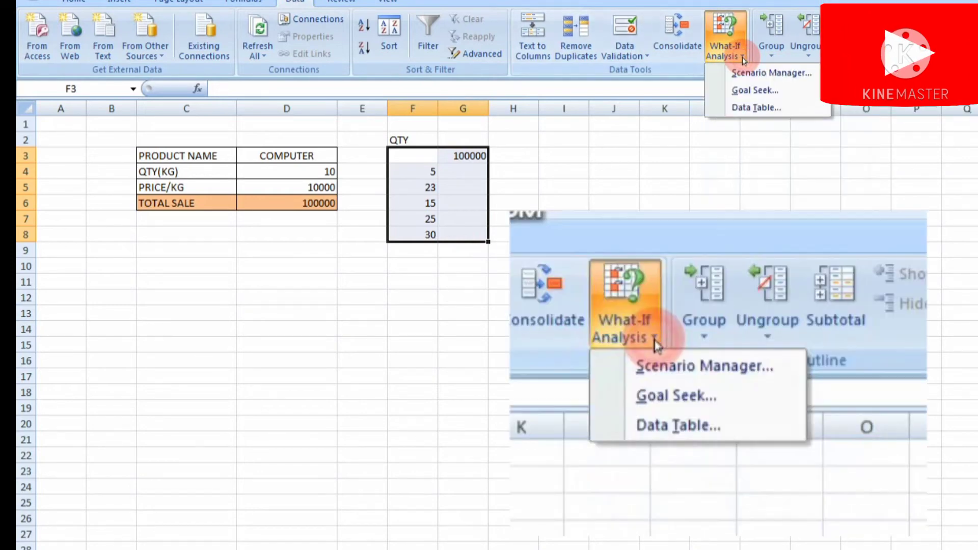
left_click(742, 108)
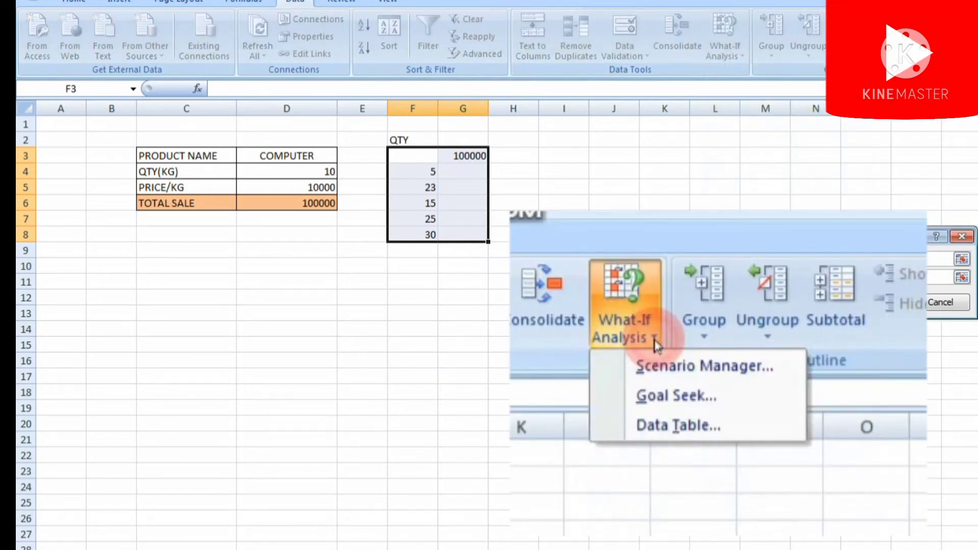
left_click_drag(867, 239, 605, 154)
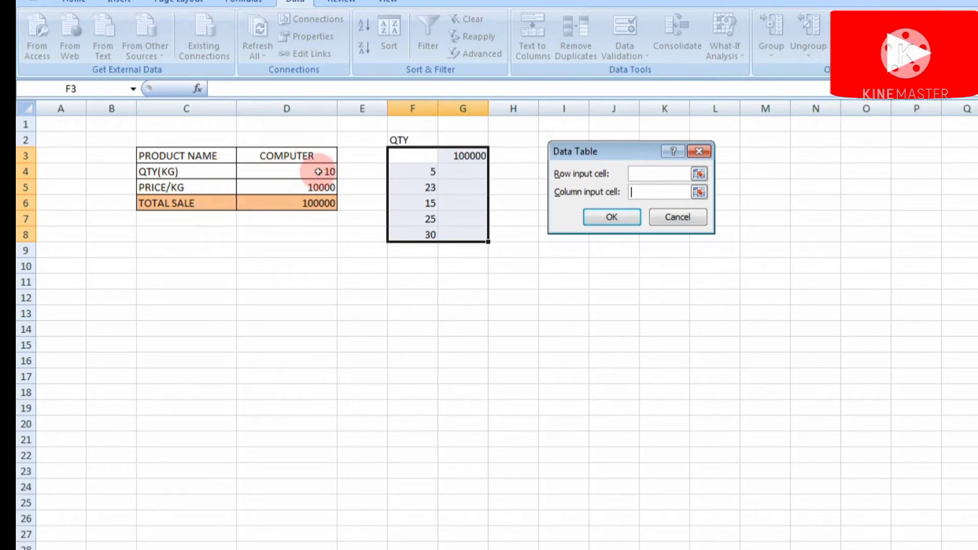
left_click(318, 172)
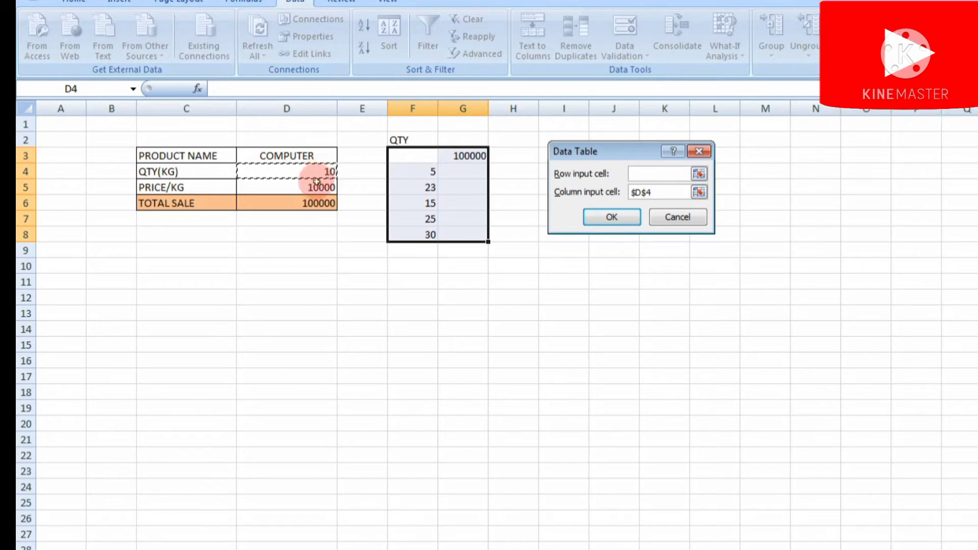
left_click(623, 217)
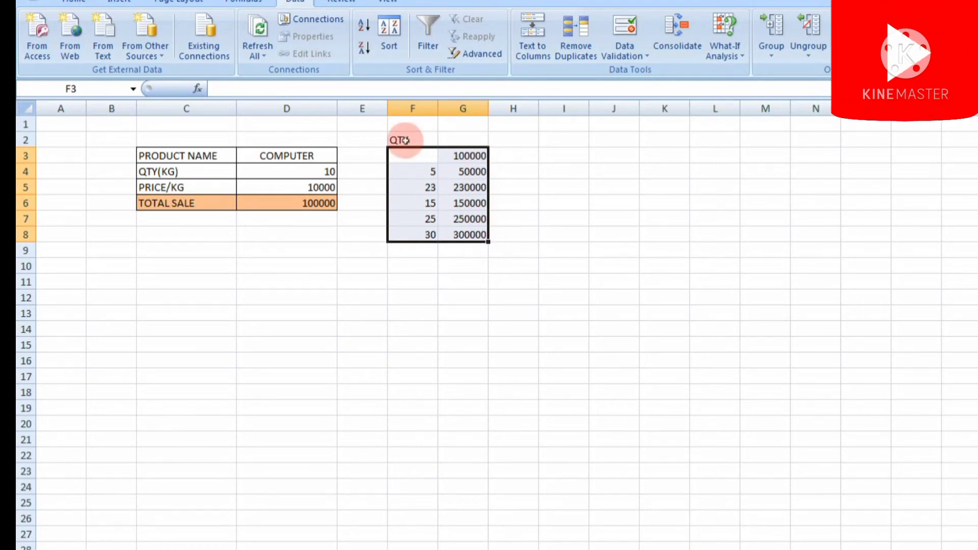
Apply borders to all cells of the quantity table in F2:G8.
left_click_drag(400, 138, 448, 233)
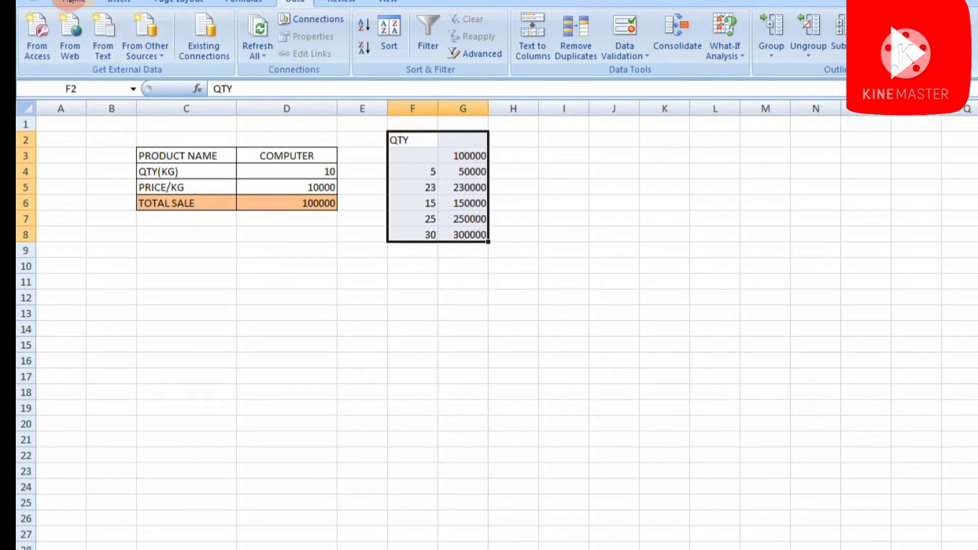
left_click(74, 1)
left_click(217, 48)
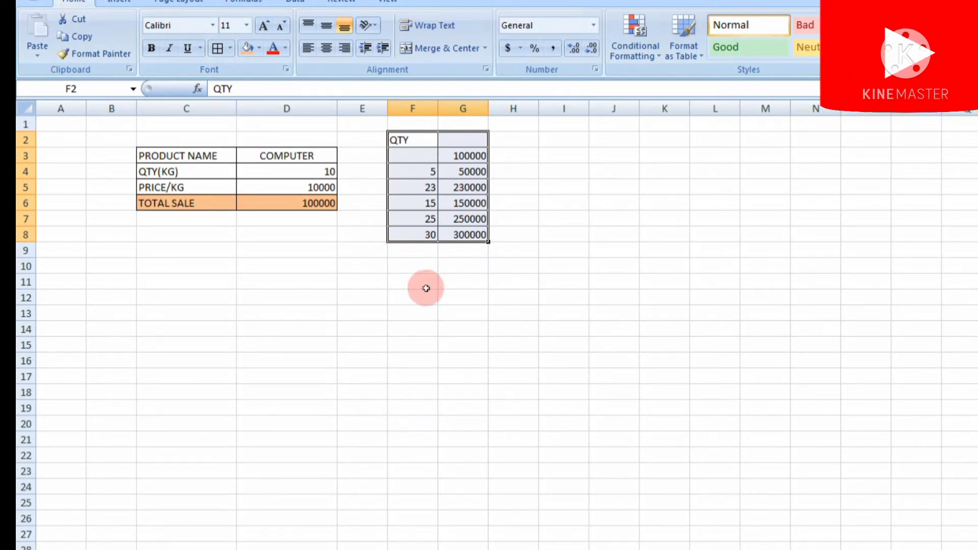
Label a second table with PRICE in cell C11 and QTY in cell D10.
left_click(192, 282)
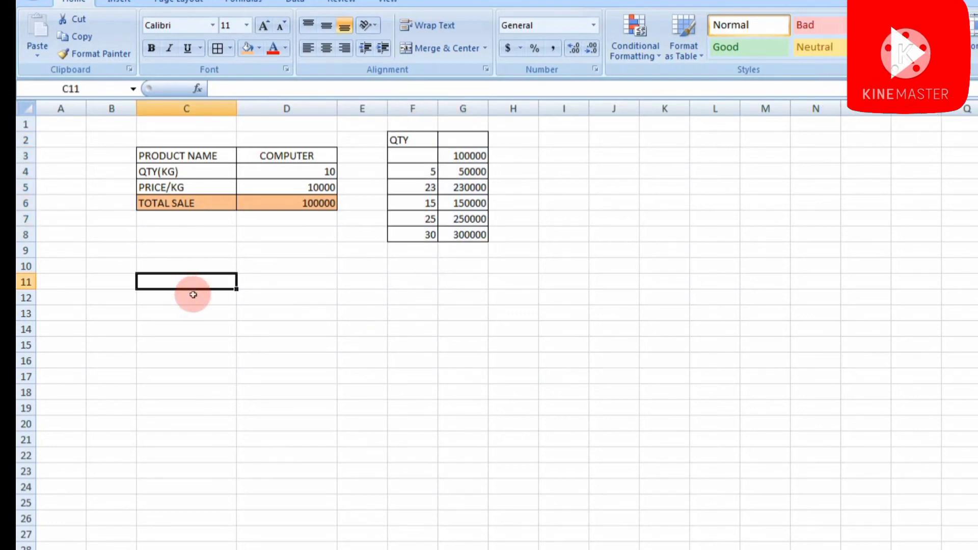
type("PRICE")
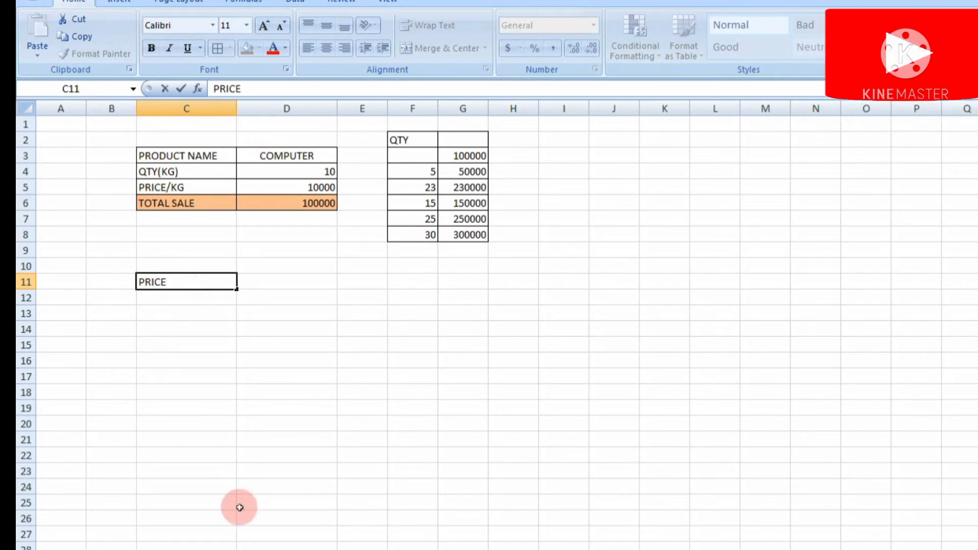
left_click(260, 549)
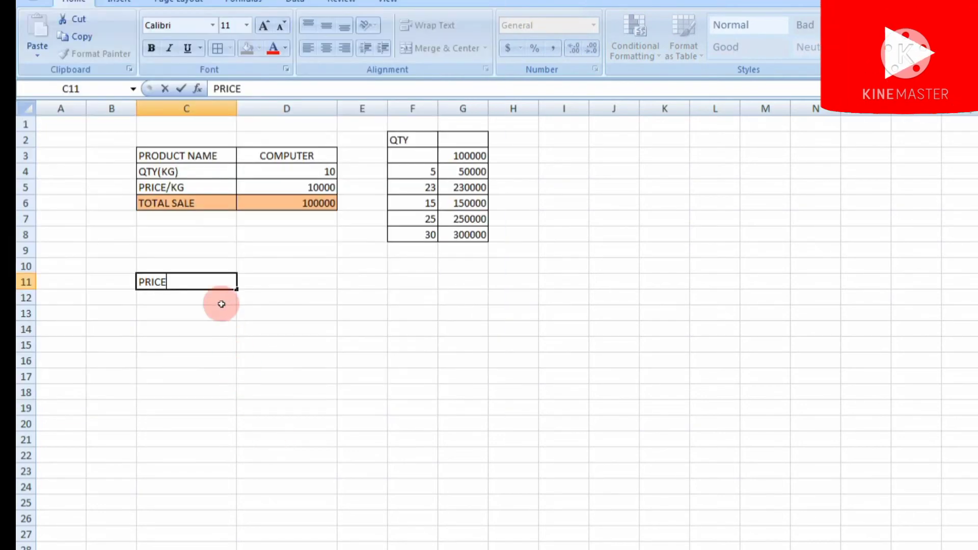
left_click(270, 268)
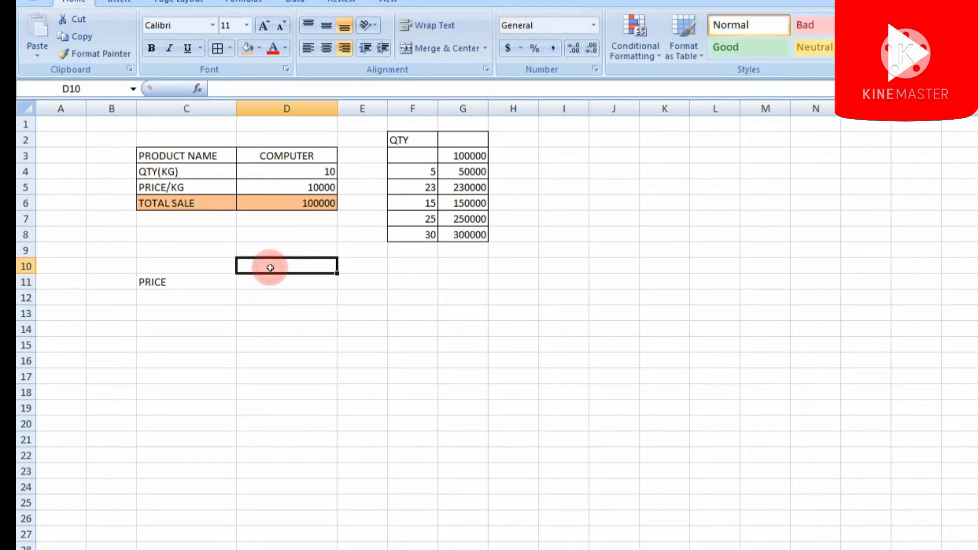
type("QTY")
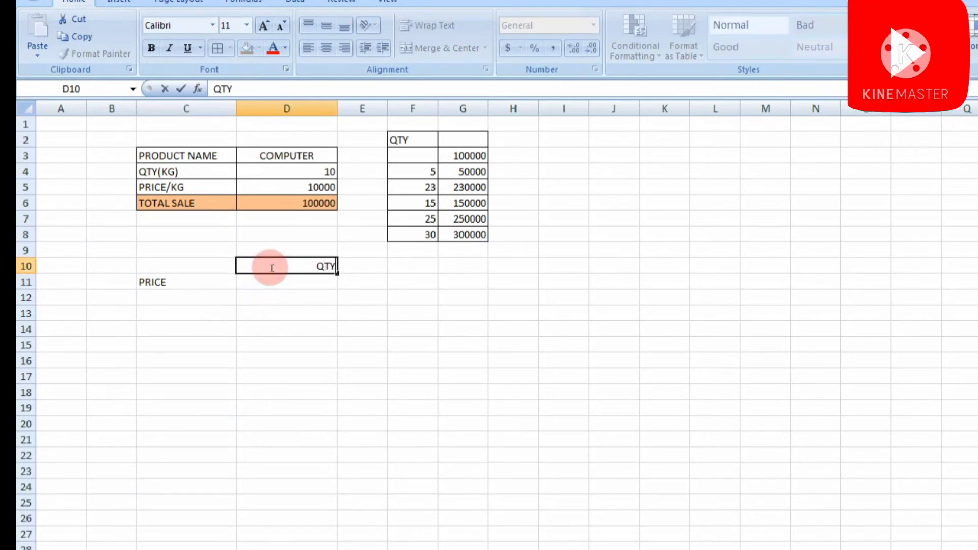
Link cell D11 to the TOTAL SALE result with the formula =D6.
left_click(296, 280)
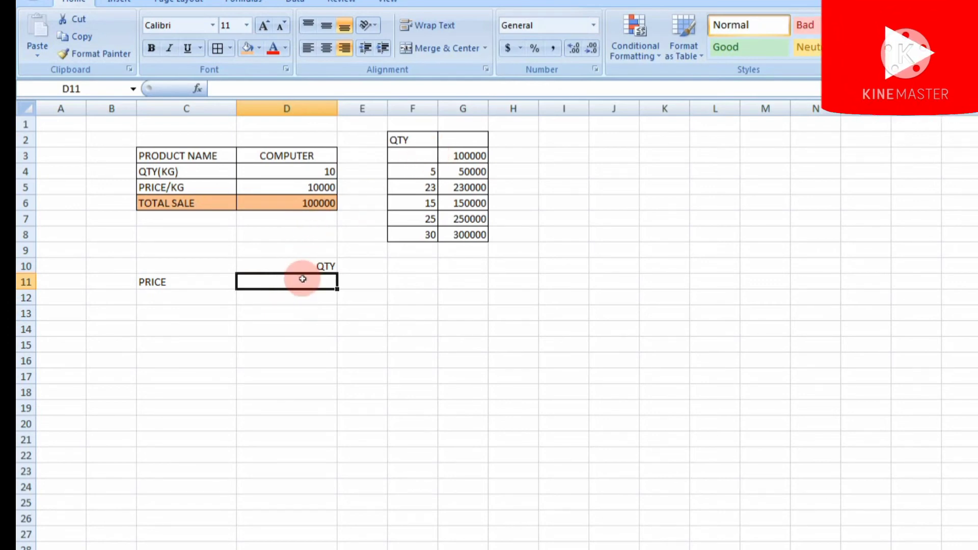
type("=")
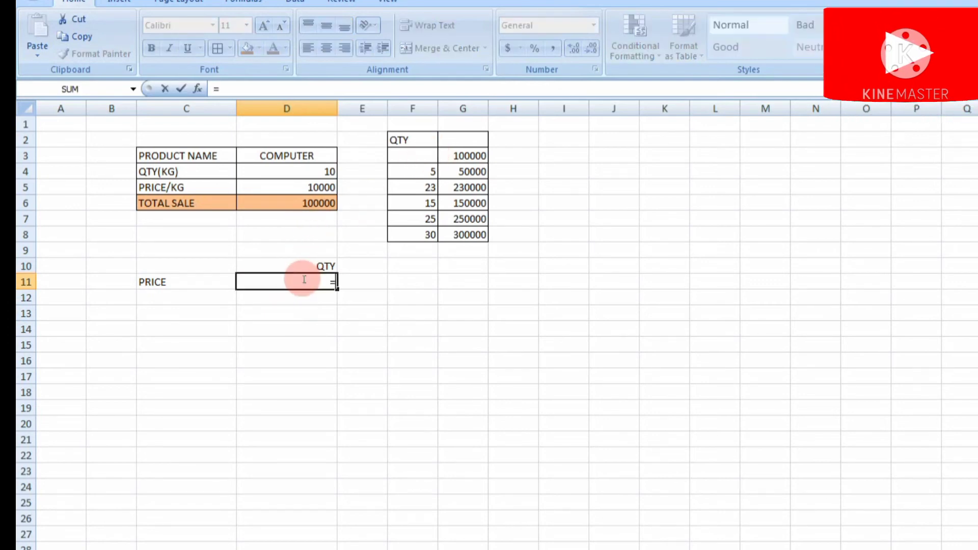
left_click(316, 203)
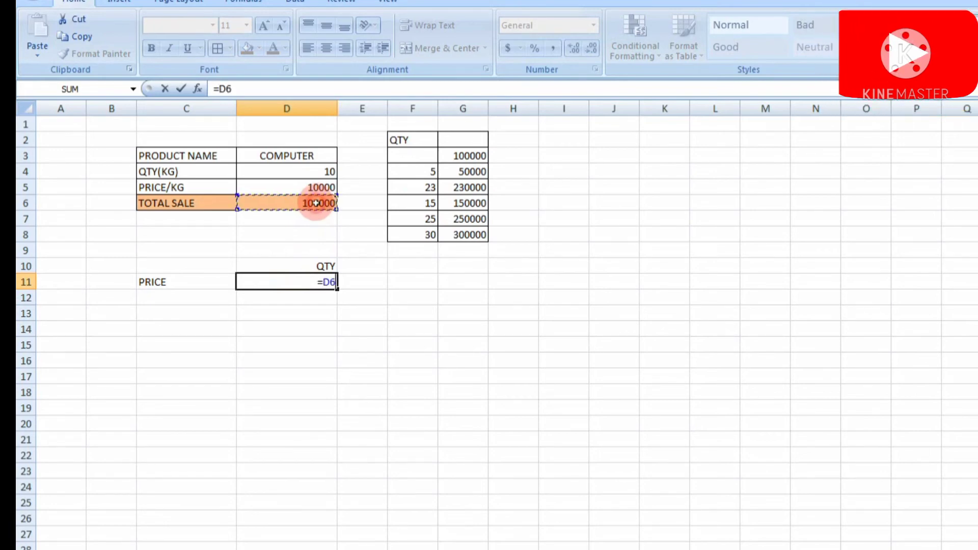
key("Return")
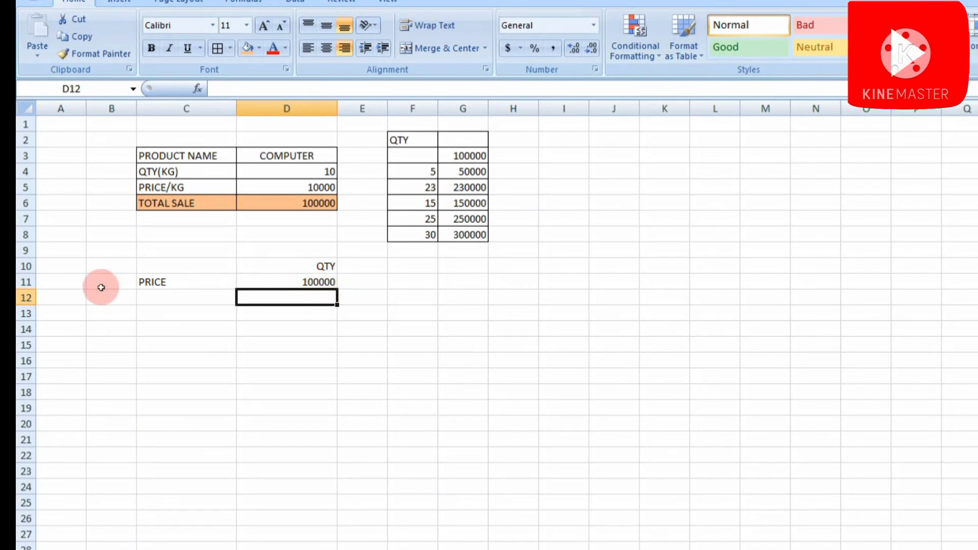
Enter the prices 15000, 61000, 20000 and 35000 across cells E11 to H11.
left_click(369, 283)
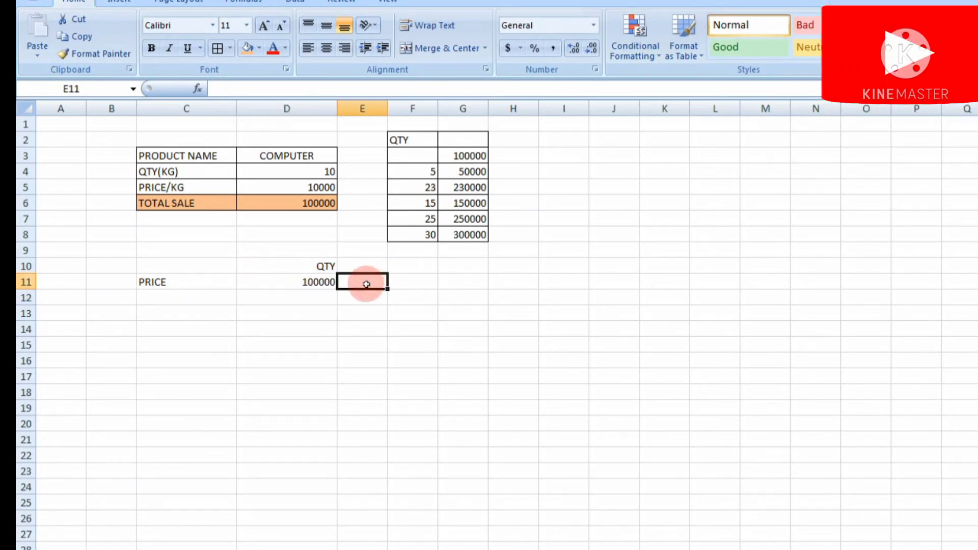
type("15000")
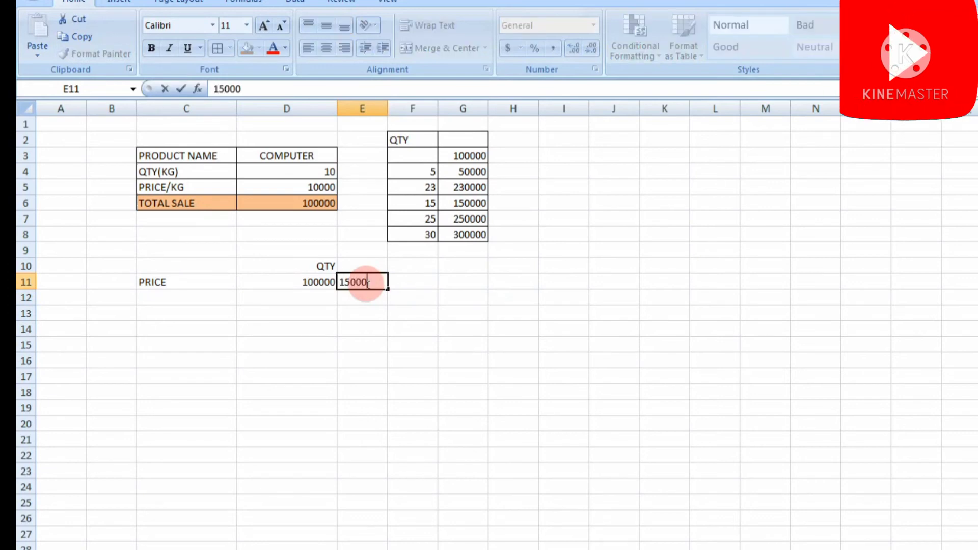
left_click(416, 285)
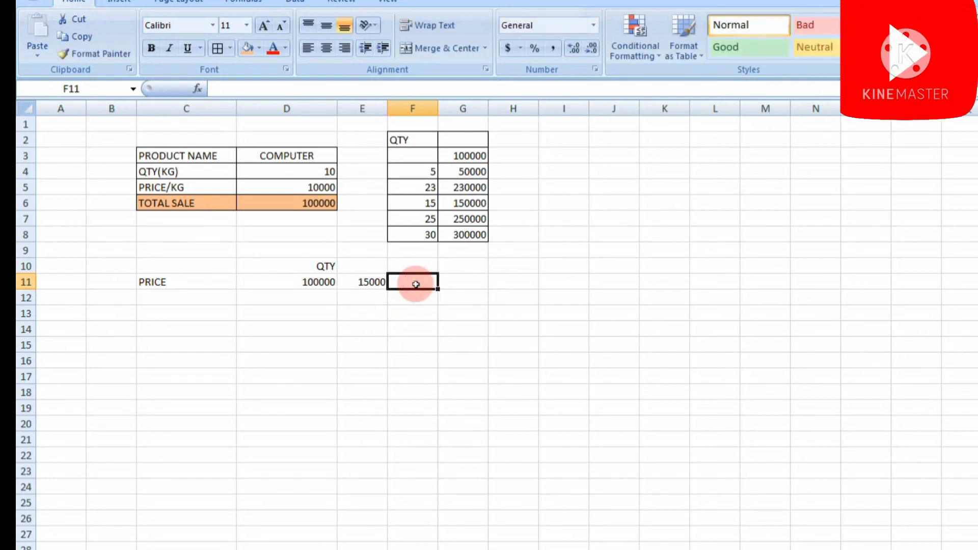
type("6100")
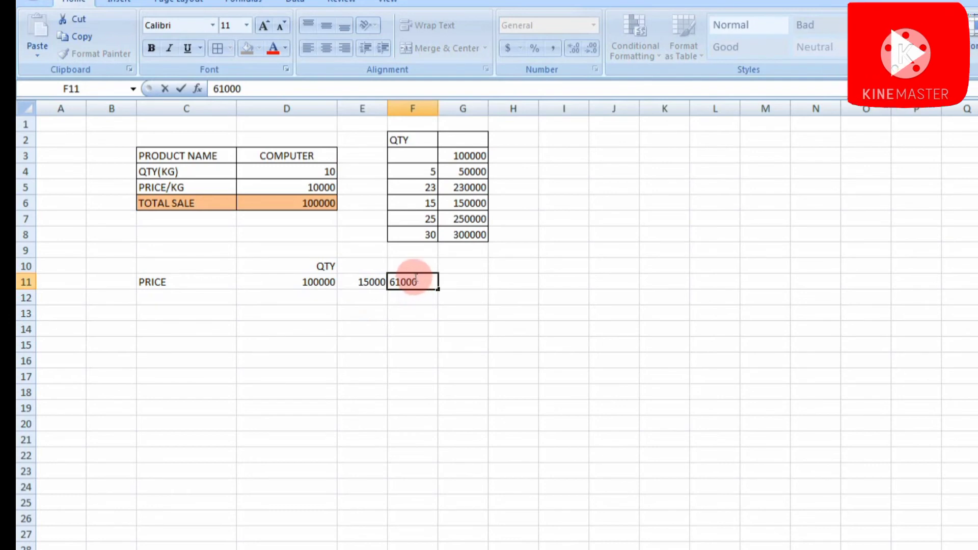
type("0")
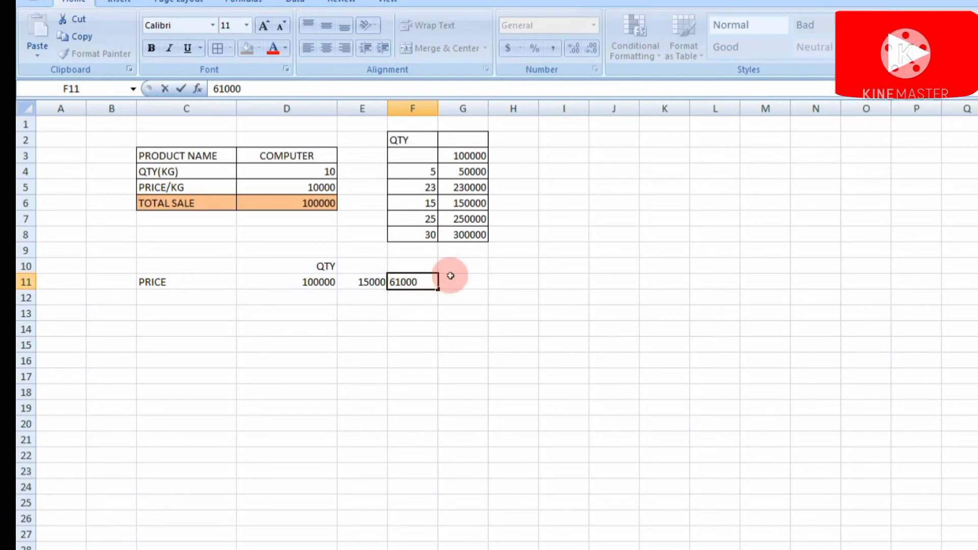
left_click(455, 278)
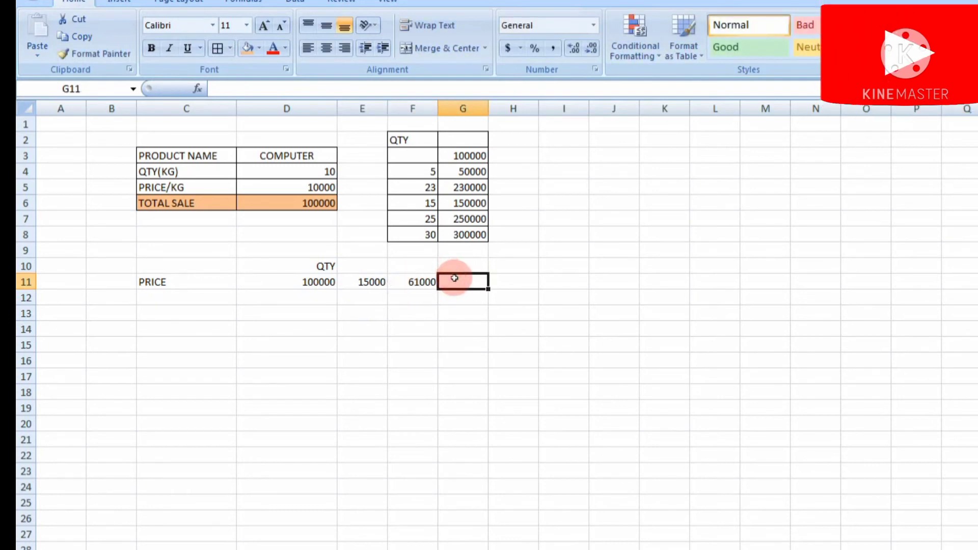
type("2000")
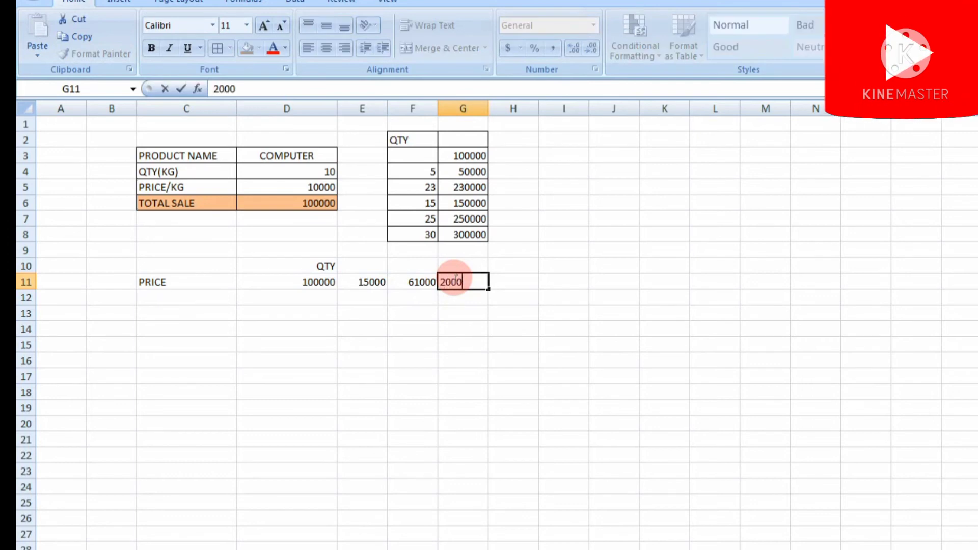
type("0")
left_click(522, 281)
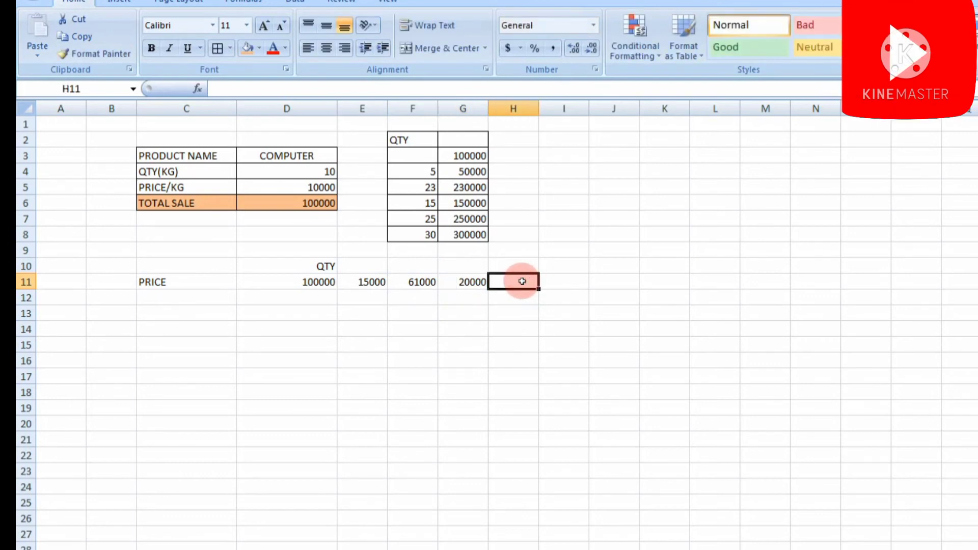
type("35000")
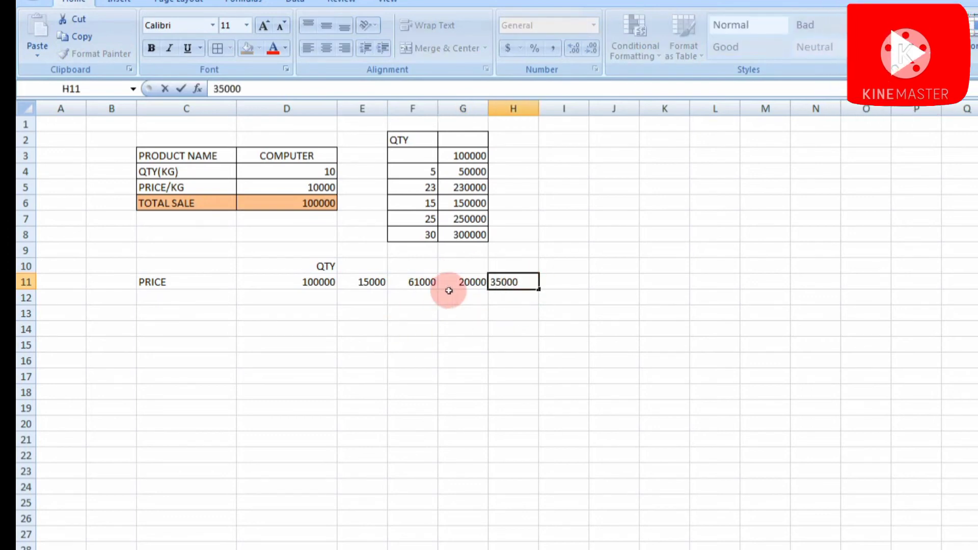
left_click(415, 298)
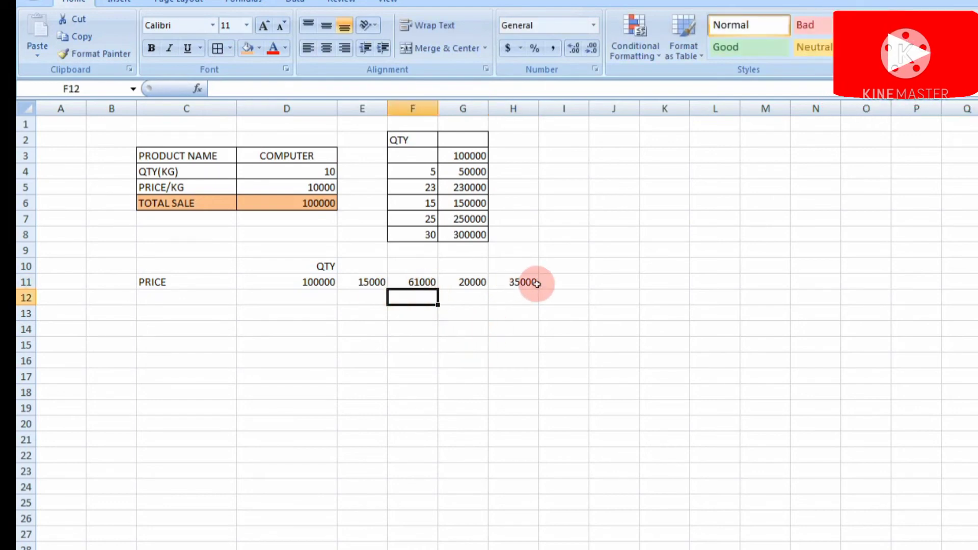
Enter the quantities 15, 25, 50 and 30 down cells D12 to D15.
left_click(312, 297)
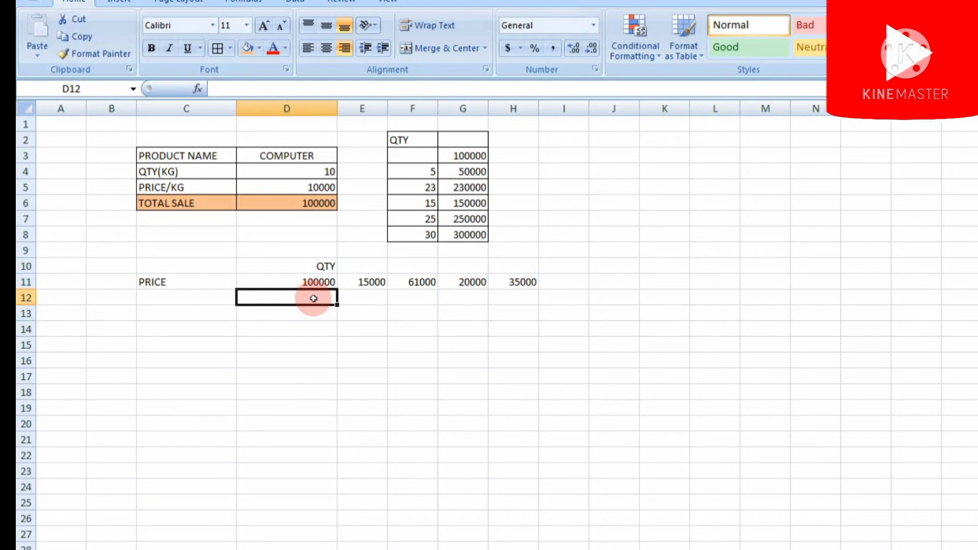
type("15")
left_click(312, 315)
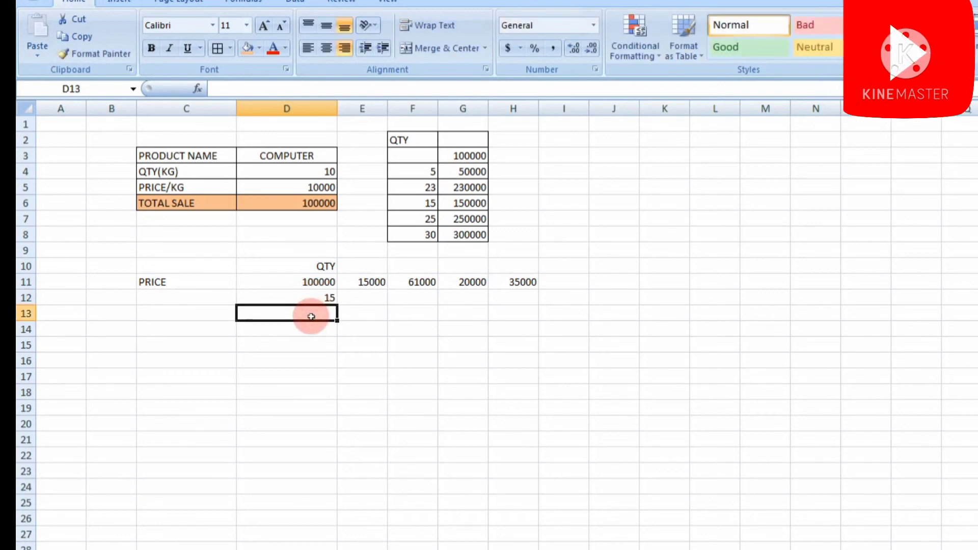
type("25")
left_click(316, 328)
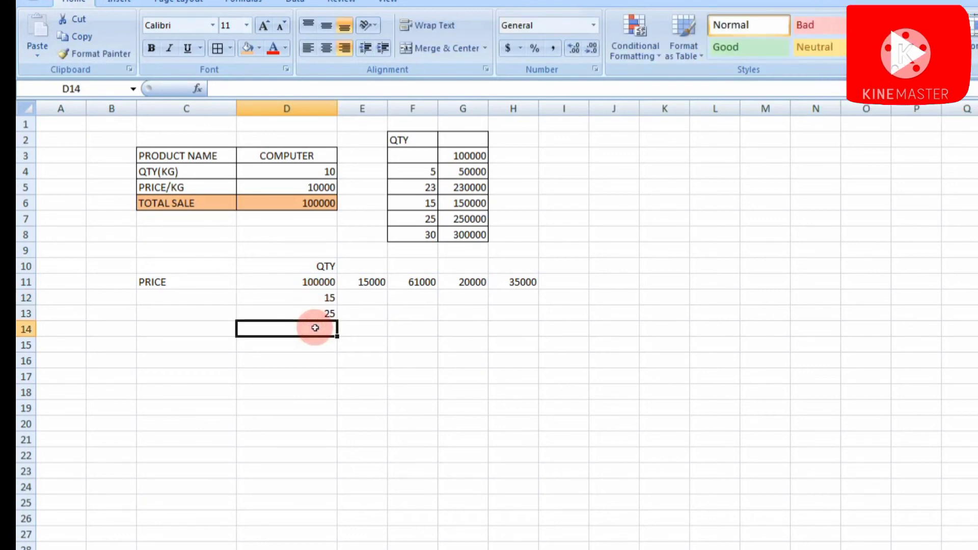
type("50")
left_click(317, 345)
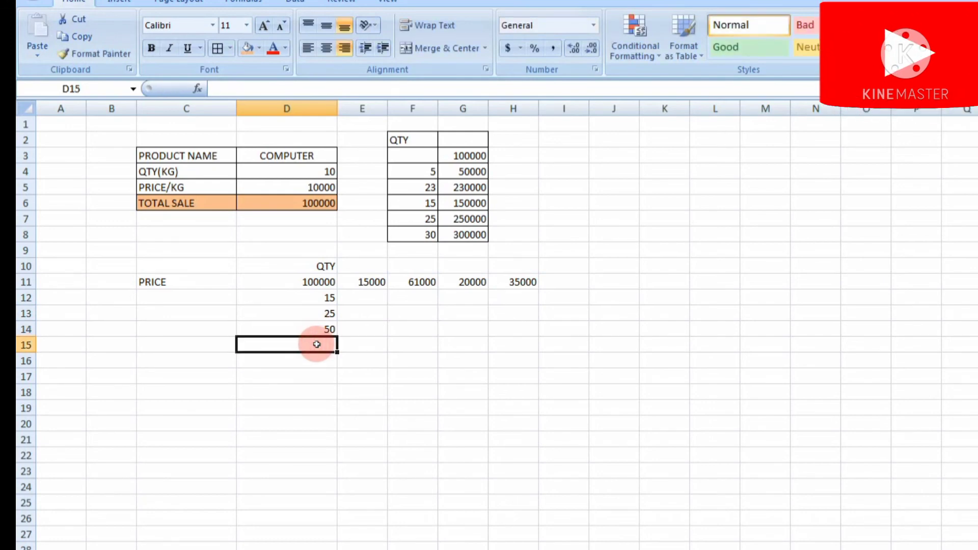
type("30")
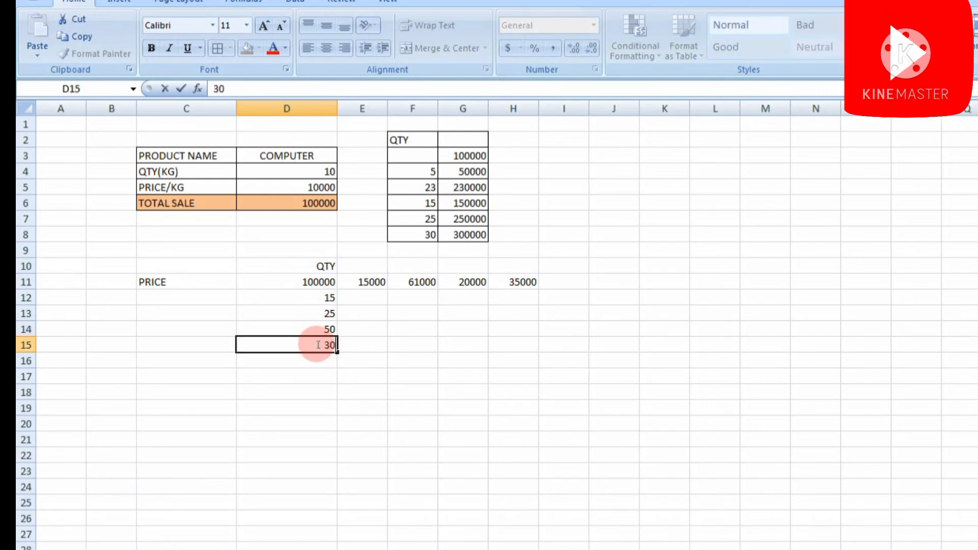
left_click(423, 402)
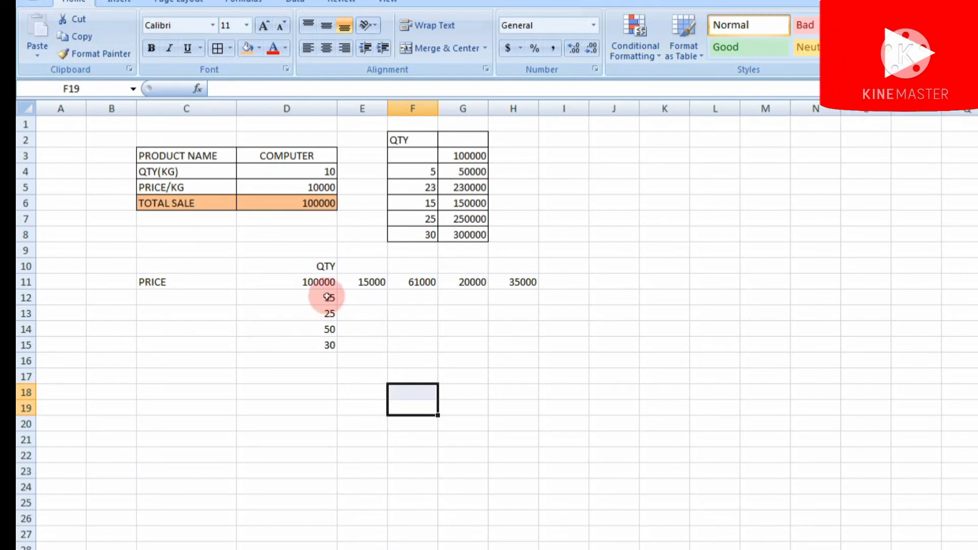
Apply borders to all cells of the price and quantity grid in D11:H15.
left_click_drag(315, 281, 506, 338)
left_click(218, 48)
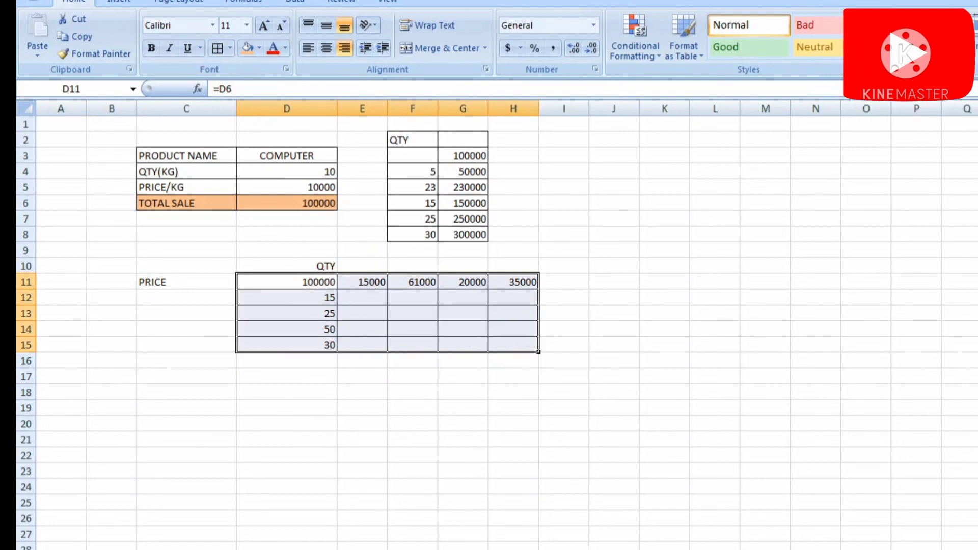
Create a What-If Data Table over D11:H15 with row input cell D5 and column input cell D4.
left_click(309, 4)
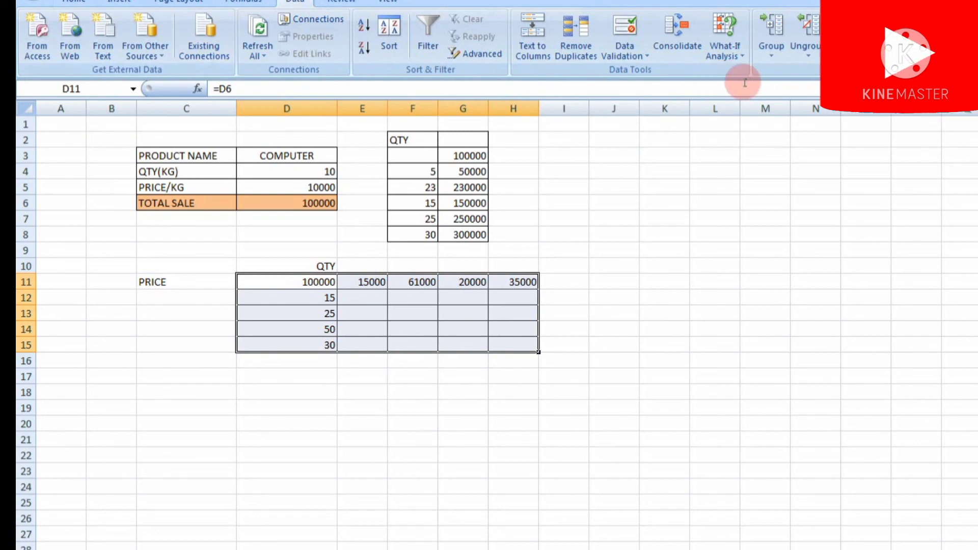
left_click(726, 51)
left_click(763, 108)
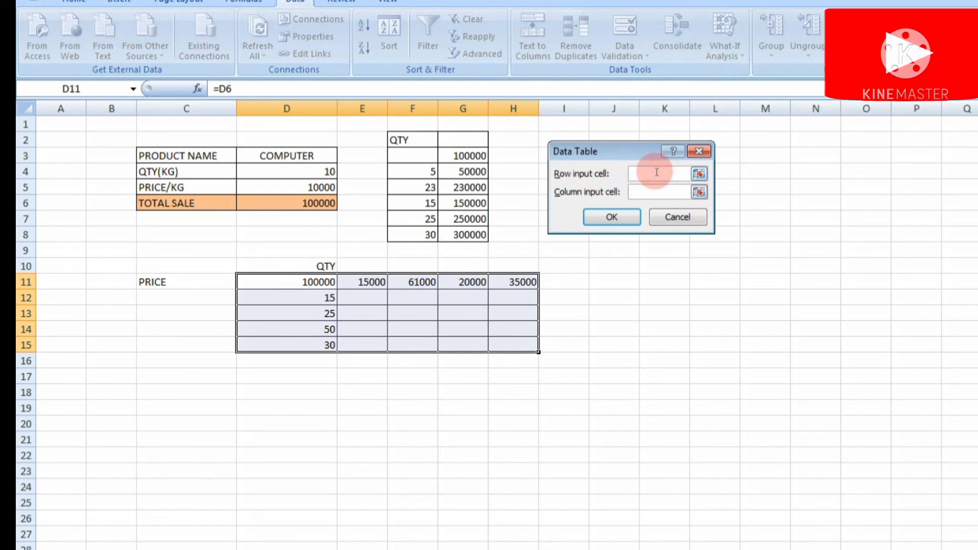
left_click(323, 188)
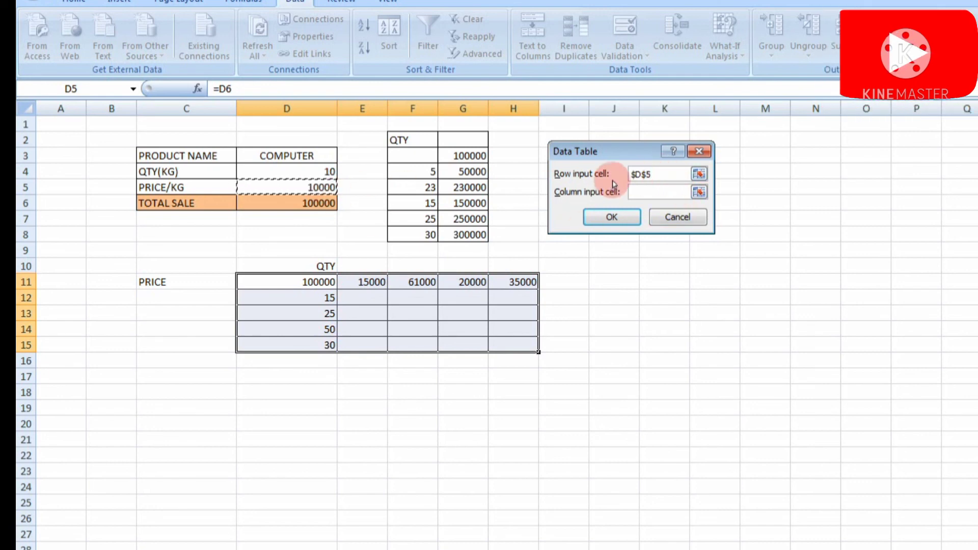
left_click(640, 191)
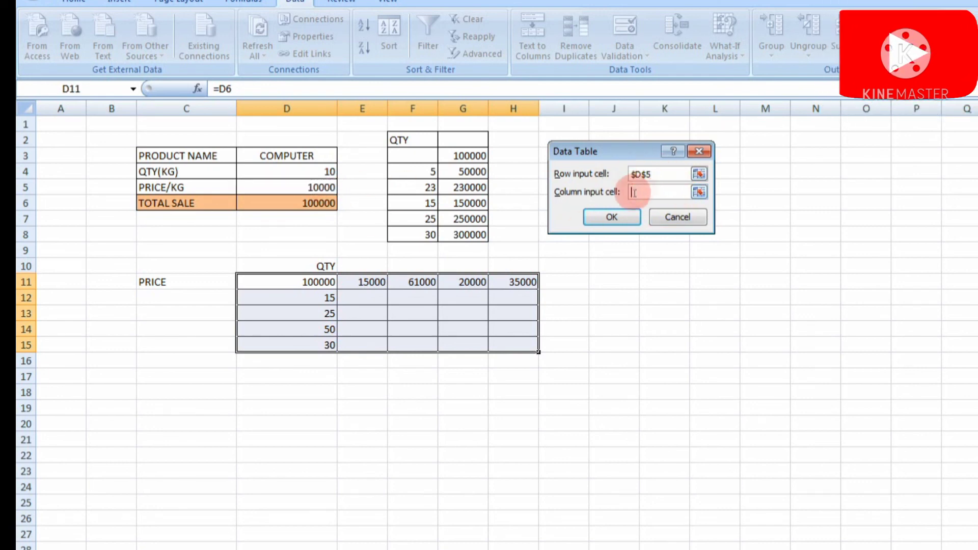
left_click(317, 171)
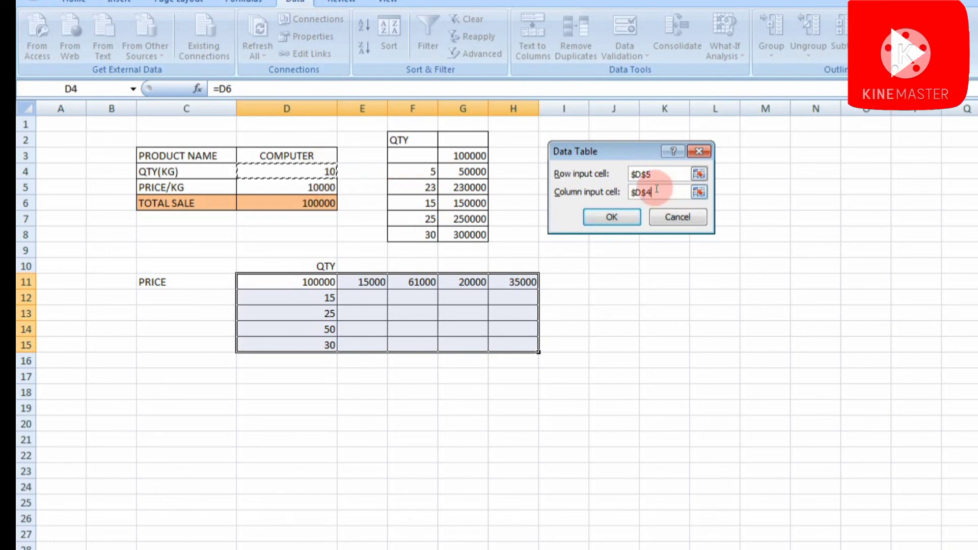
left_click(614, 216)
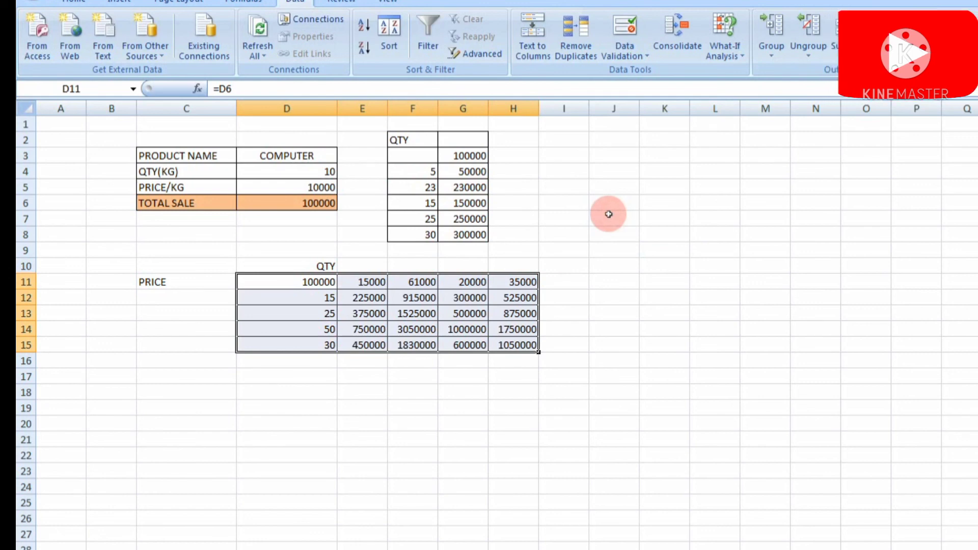